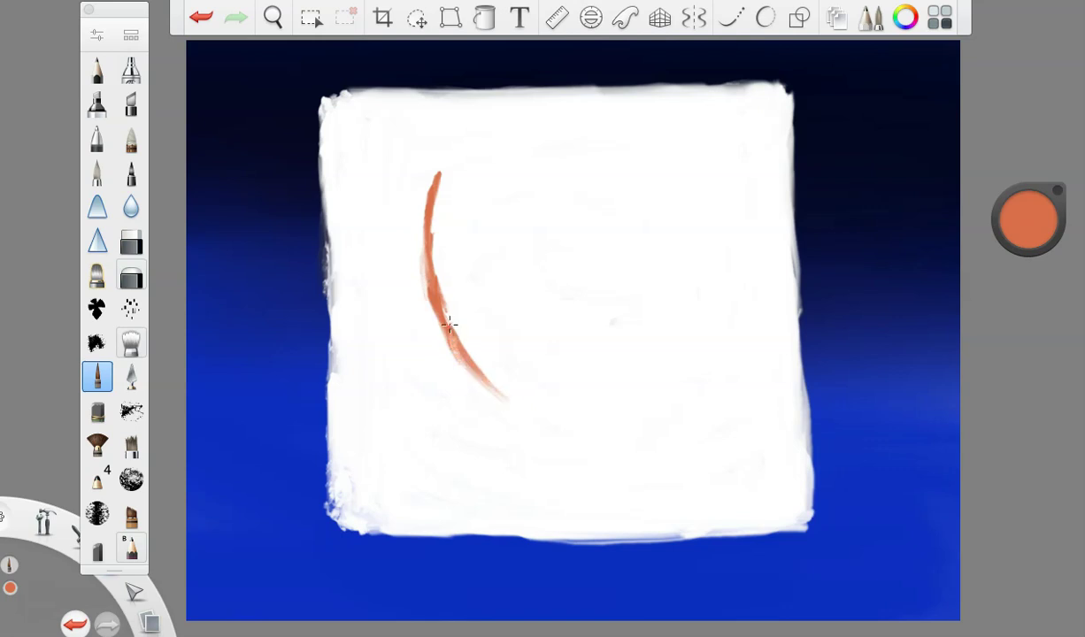
Step: Sketch the right side and lower-left curve of the head outline in orange on the white area
drag(649, 149, 695, 306)
drag(705, 259, 647, 387)
mouse_move(700, 290)
mouse_down()
mouse_move(676, 344)
mouse_move(684, 352)
mouse_up()
drag(458, 339, 549, 422)
drag(506, 389, 516, 401)
mouse_move(684, 349)
mouse_down()
mouse_move(626, 417)
mouse_move(699, 312)
mouse_up()
mouse_move(684, 187)
mouse_down()
mouse_move(699, 247)
mouse_move(684, 305)
mouse_up()
Step: Sketch the top of the head in orange, joining both sides and thickening the lower-right contour
drag(518, 122, 429, 204)
drag(453, 162, 413, 226)
key(super+z)
mouse_move(436, 183)
mouse_down()
mouse_move(537, 110)
mouse_move(631, 128)
mouse_up()
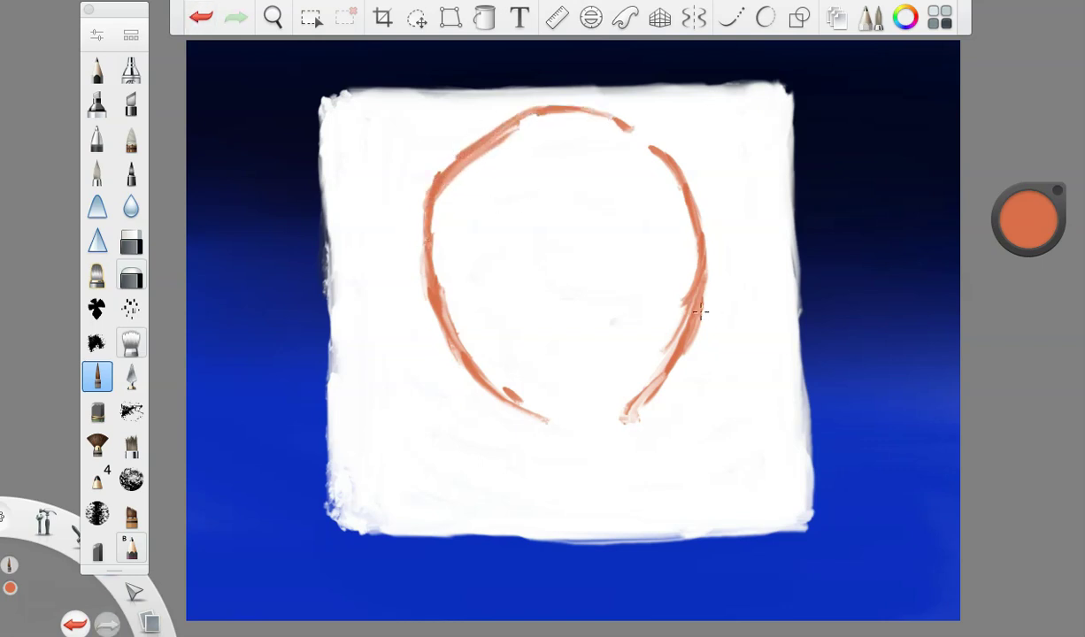
drag(651, 386, 619, 423)
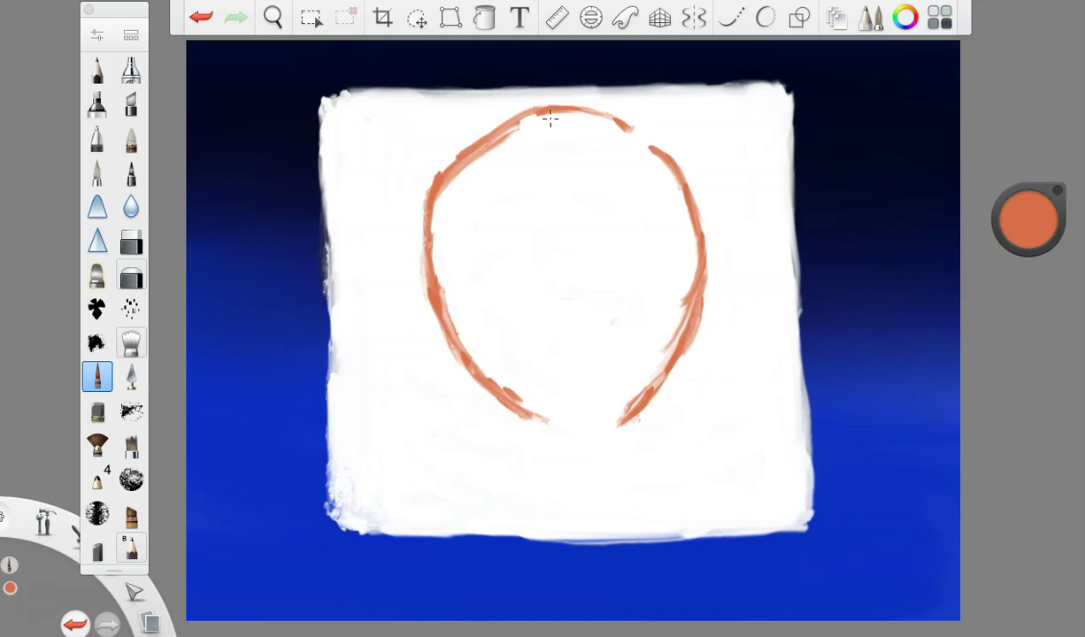
mouse_move(550, 118)
mouse_down()
mouse_move(598, 115)
mouse_move(655, 162)
mouse_up()
drag(518, 124, 589, 111)
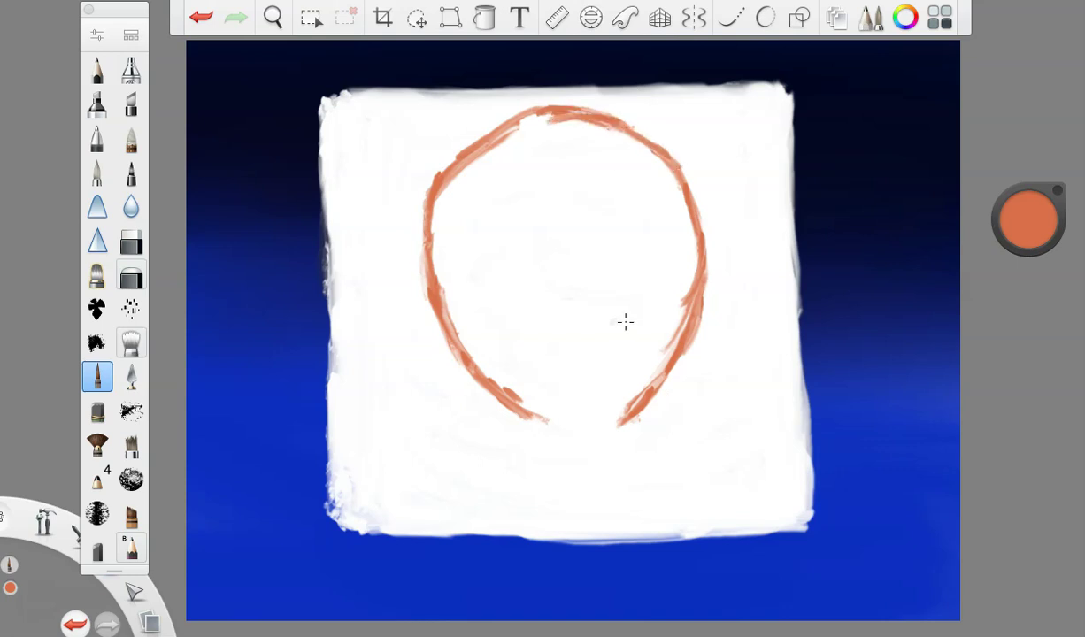
Step: Draw the chin curve and the two neck lines in orange below the head
drag(455, 367, 496, 453)
mouse_move(662, 376)
mouse_down()
mouse_move(649, 438)
mouse_move(657, 473)
mouse_up()
drag(429, 336, 522, 412)
drag(657, 325, 597, 395)
mouse_move(454, 383)
mouse_down()
mouse_move(516, 412)
mouse_move(607, 386)
mouse_move(553, 419)
mouse_up()
mouse_move(623, 372)
mouse_down()
mouse_move(547, 438)
mouse_move(507, 391)
mouse_move(492, 484)
mouse_up()
mouse_move(660, 389)
mouse_down()
mouse_move(647, 460)
mouse_move(652, 491)
mouse_up()
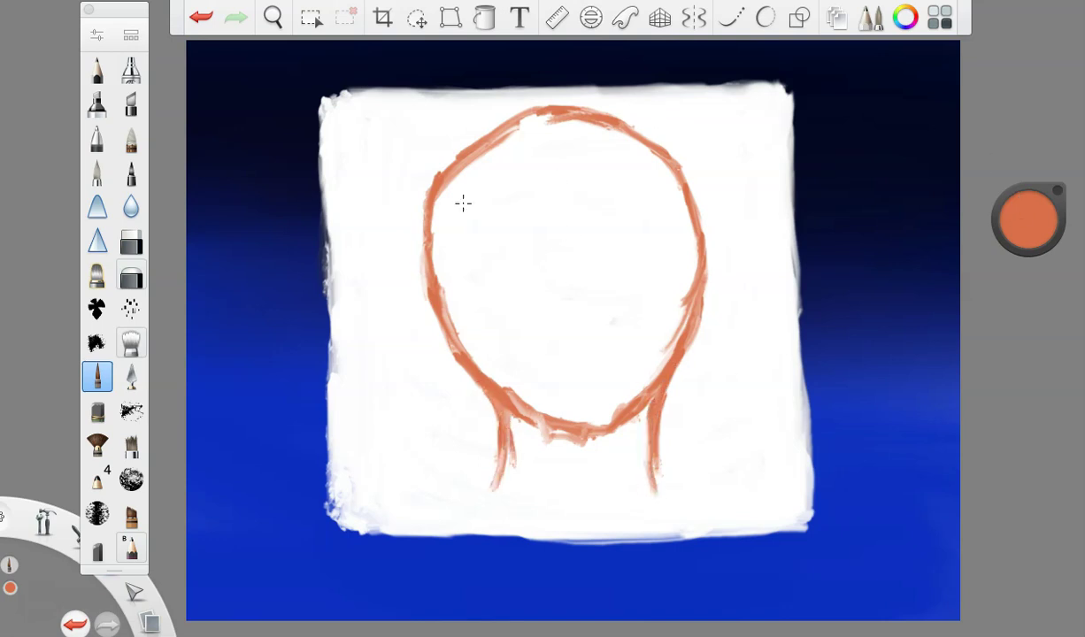
Step: Draw a narrower face oval inside the head in orange and divide it with a slightly slanted vertical centre line
mouse_move(487, 140)
mouse_down()
mouse_move(457, 208)
mouse_move(460, 241)
mouse_move(469, 225)
mouse_up()
mouse_move(472, 159)
mouse_down()
mouse_move(463, 268)
mouse_move(480, 376)
mouse_move(457, 321)
mouse_up()
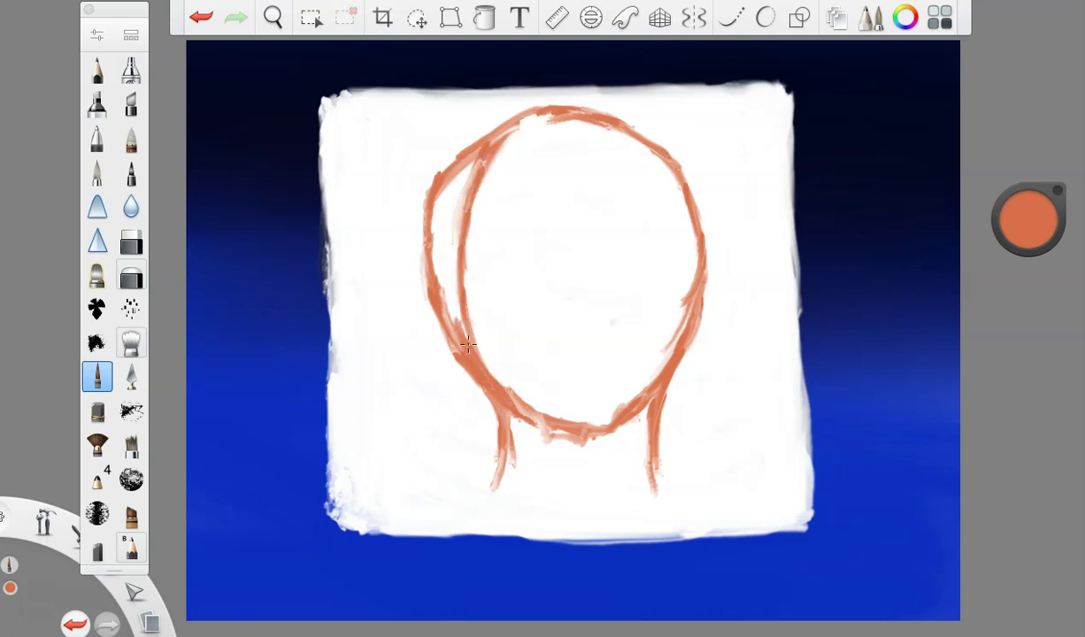
mouse_move(617, 126)
mouse_down()
mouse_move(663, 229)
mouse_move(676, 294)
mouse_move(641, 405)
mouse_up()
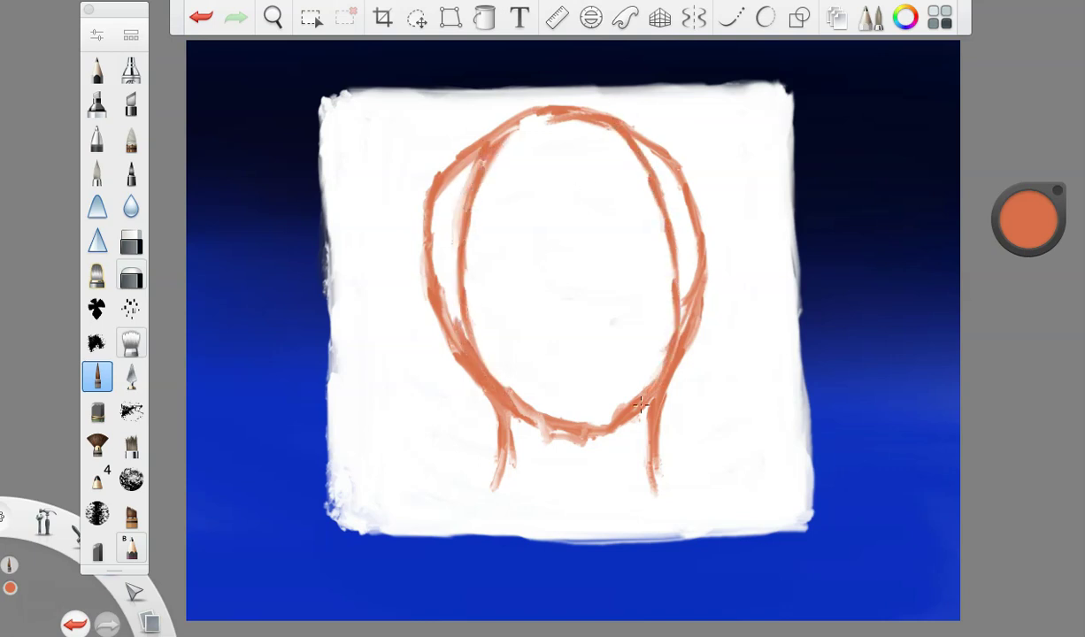
drag(550, 108, 580, 426)
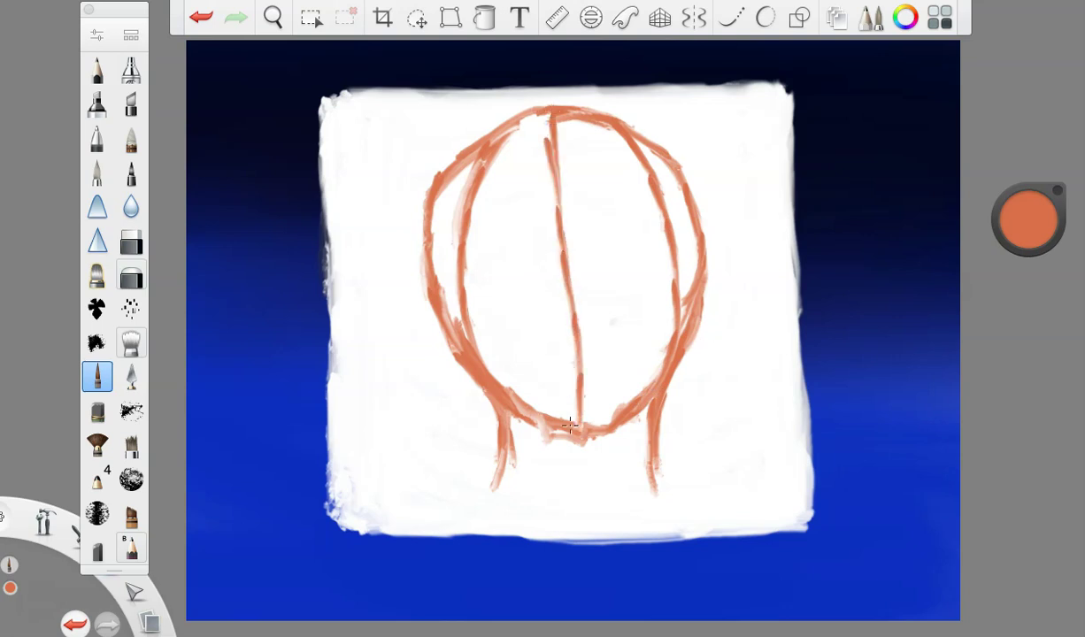
drag(555, 140, 573, 400)
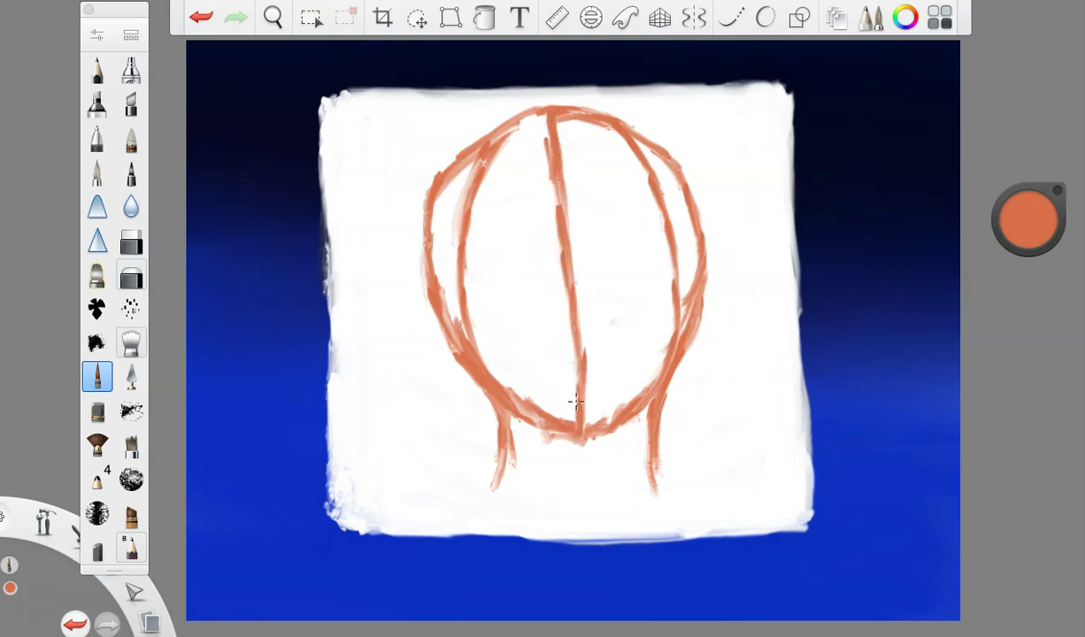
Step: Outline a tall pointed shape in the face's left half and two smaller stacked shapes in its right half
mouse_move(520, 149)
mouse_down()
mouse_move(487, 273)
mouse_move(544, 387)
mouse_move(538, 217)
mouse_move(558, 268)
mouse_move(538, 211)
mouse_move(555, 296)
mouse_move(549, 390)
mouse_up()
click(205, 19)
drag(504, 318, 547, 387)
drag(530, 290, 550, 381)
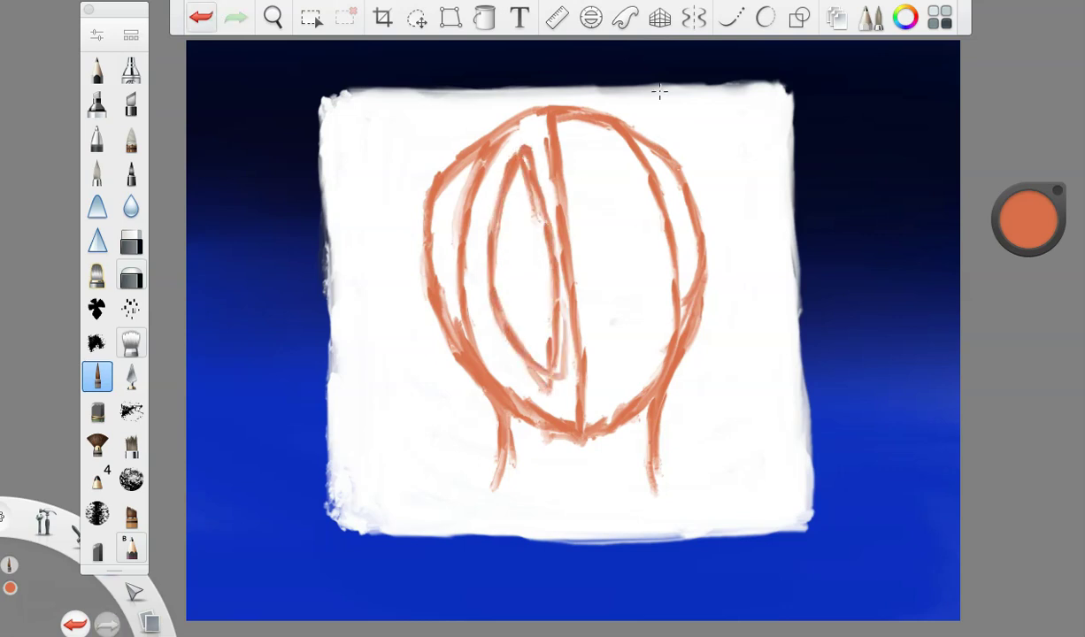
mouse_move(560, 141)
mouse_down()
mouse_move(605, 157)
mouse_move(635, 213)
mouse_move(598, 244)
mouse_move(572, 126)
mouse_move(619, 182)
mouse_up()
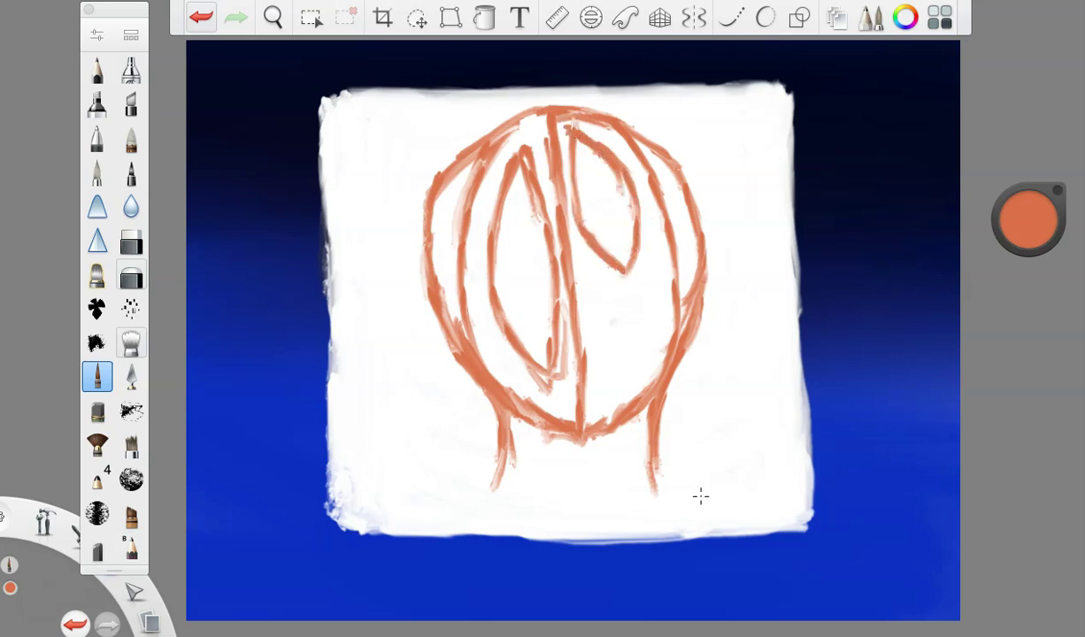
mouse_move(598, 307)
mouse_down()
mouse_move(628, 301)
mouse_move(640, 357)
mouse_move(602, 315)
mouse_move(603, 386)
mouse_move(624, 383)
mouse_move(603, 402)
mouse_move(618, 305)
mouse_up()
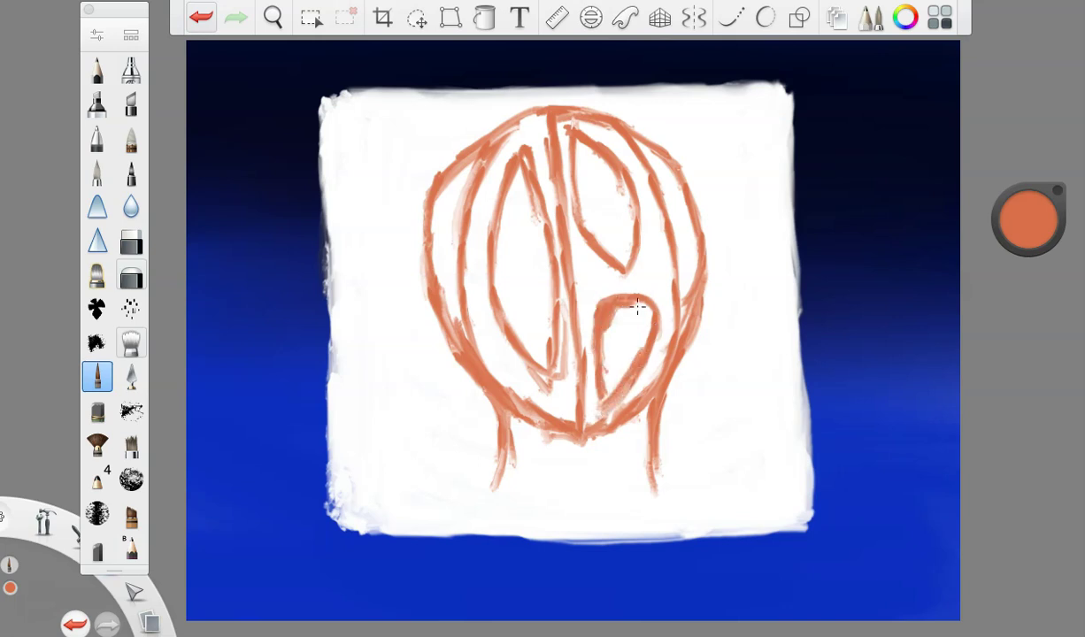
Step: Paint white over the head outline's upper-left and upper-right corners outside the face oval
click(1027, 223)
click(1033, 200)
drag(1014, 206, 1013, 160)
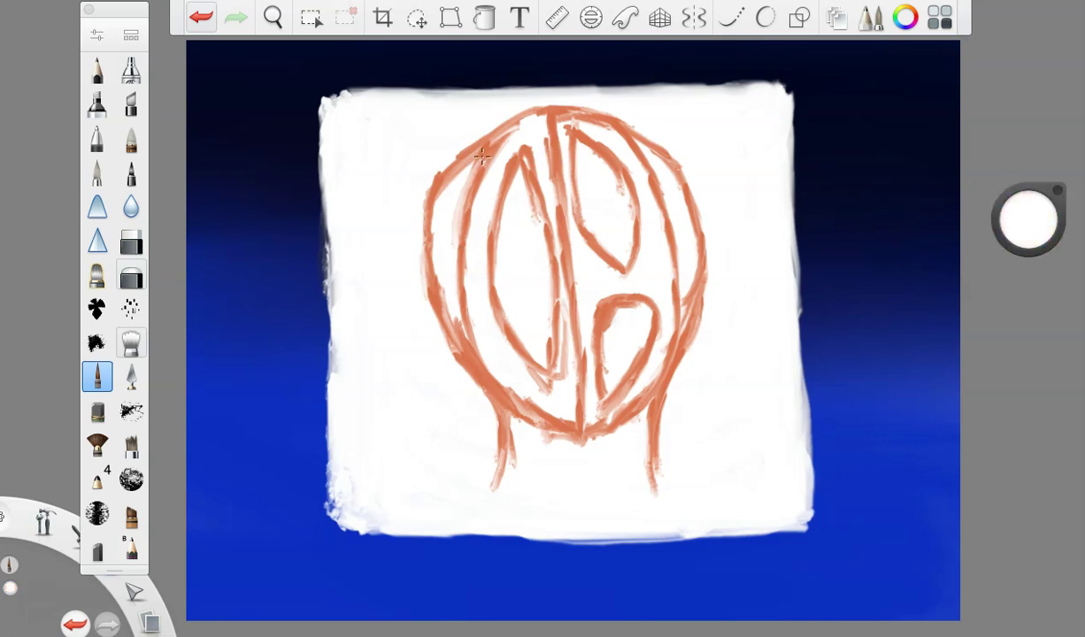
mouse_move(481, 134)
mouse_down()
mouse_move(448, 190)
mouse_move(457, 145)
mouse_up()
drag(632, 120, 674, 185)
Step: Redraw the outer side bulges of the head in orange, starting them from the upper face oval
click(1045, 213)
click(1034, 210)
mouse_move(483, 164)
mouse_down()
mouse_move(440, 178)
mouse_move(421, 205)
mouse_up()
drag(456, 167, 416, 252)
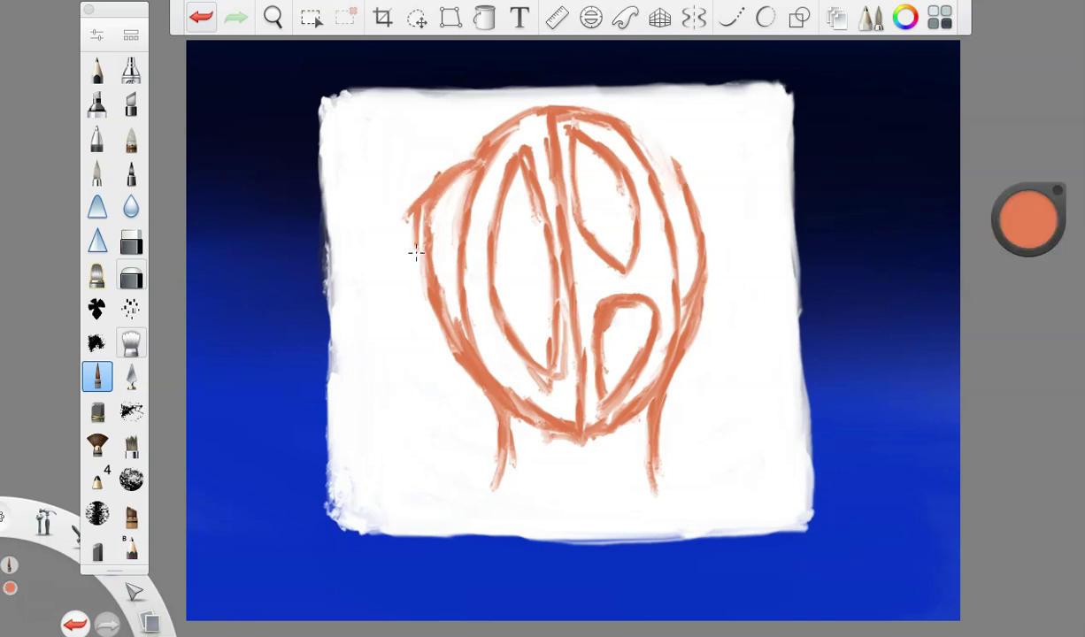
click(212, 19)
click(212, 18)
drag(432, 189, 439, 314)
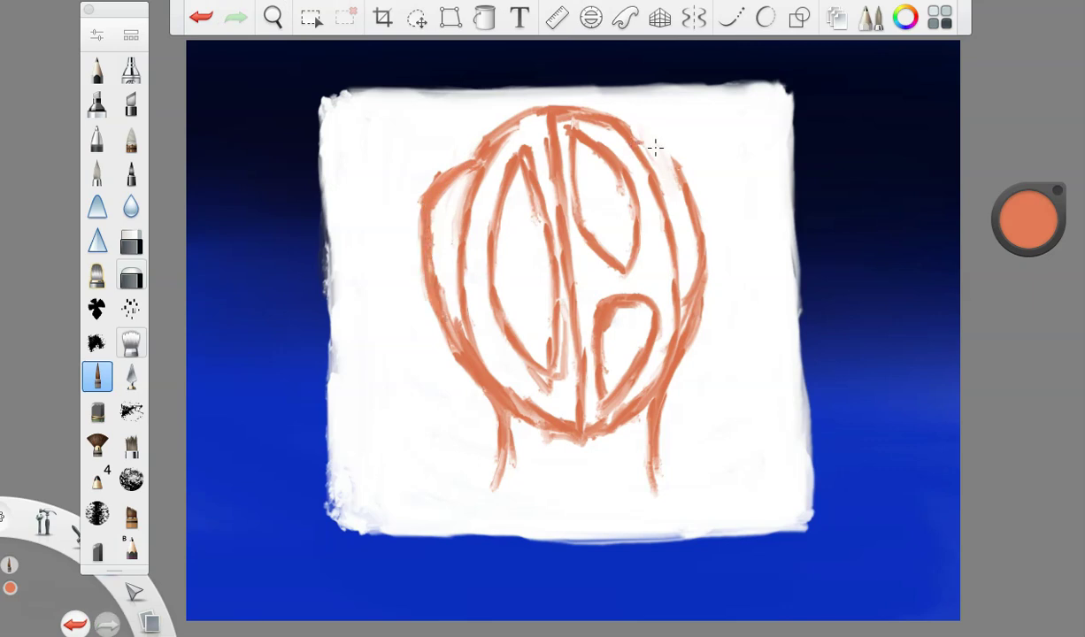
drag(639, 142, 695, 210)
Step: Trace the face oval, the chin and the left neck line over the sketch in dark brown
drag(1044, 219, 1026, 425)
mouse_move(492, 131)
mouse_down()
mouse_move(460, 319)
mouse_move(480, 382)
mouse_up()
mouse_move(444, 305)
mouse_down()
mouse_move(474, 371)
mouse_move(580, 435)
mouse_up()
drag(469, 363, 504, 494)
mouse_move(465, 188)
mouse_down()
mouse_move(485, 124)
mouse_move(535, 105)
mouse_move(586, 111)
mouse_move(623, 146)
mouse_up()
mouse_move(555, 106)
mouse_down()
mouse_move(630, 132)
mouse_move(634, 124)
mouse_move(663, 216)
mouse_move(670, 358)
mouse_up()
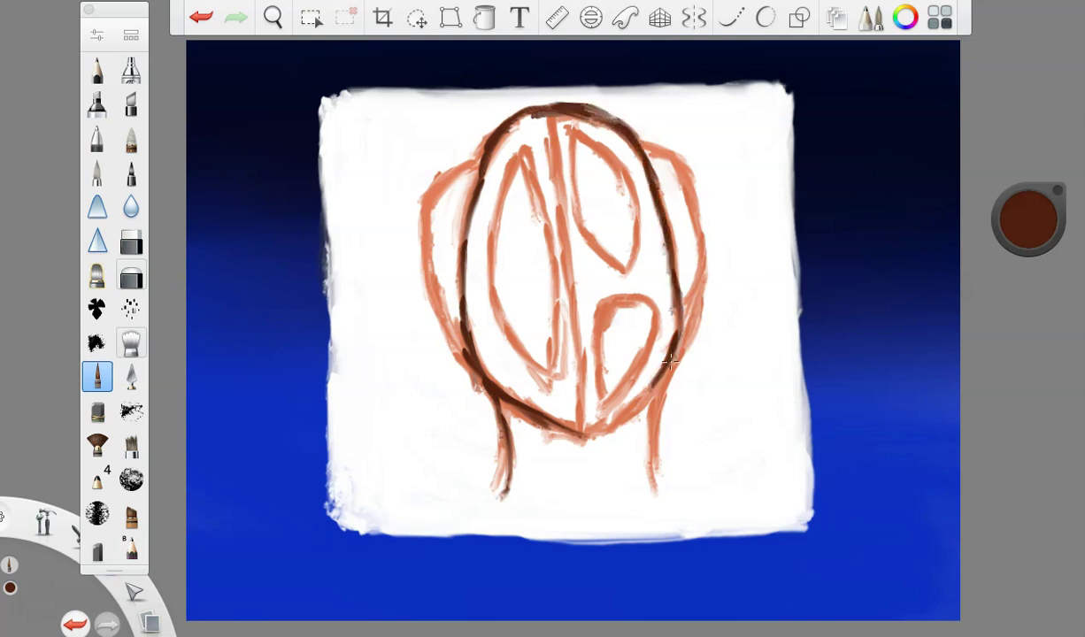
mouse_move(678, 305)
mouse_down()
mouse_move(661, 375)
mouse_move(568, 445)
mouse_up()
click(201, 17)
mouse_move(658, 379)
mouse_down()
mouse_move(579, 435)
mouse_move(502, 389)
mouse_up()
Step: Trace the outer contours of both side bulges and the right neck line in dark brown
mouse_move(478, 152)
mouse_down()
mouse_move(436, 177)
mouse_move(441, 337)
mouse_up()
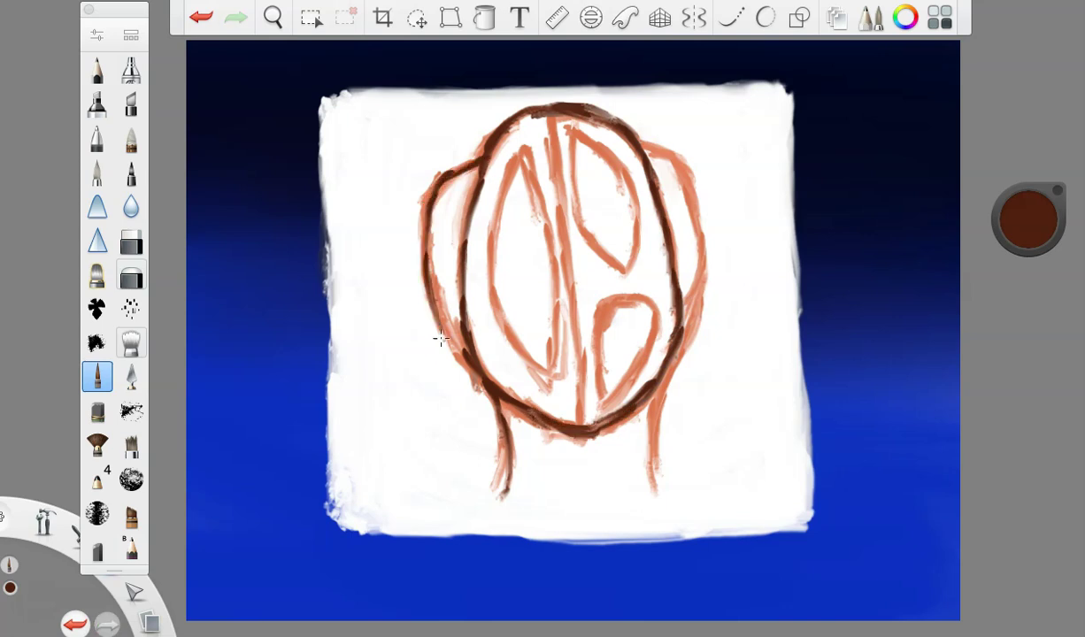
drag(428, 281, 469, 359)
drag(428, 308, 469, 367)
click(201, 17)
drag(428, 306, 492, 392)
drag(641, 144, 703, 276)
drag(693, 200, 666, 365)
mouse_move(695, 306)
mouse_down()
mouse_move(662, 401)
mouse_move(655, 488)
mouse_up()
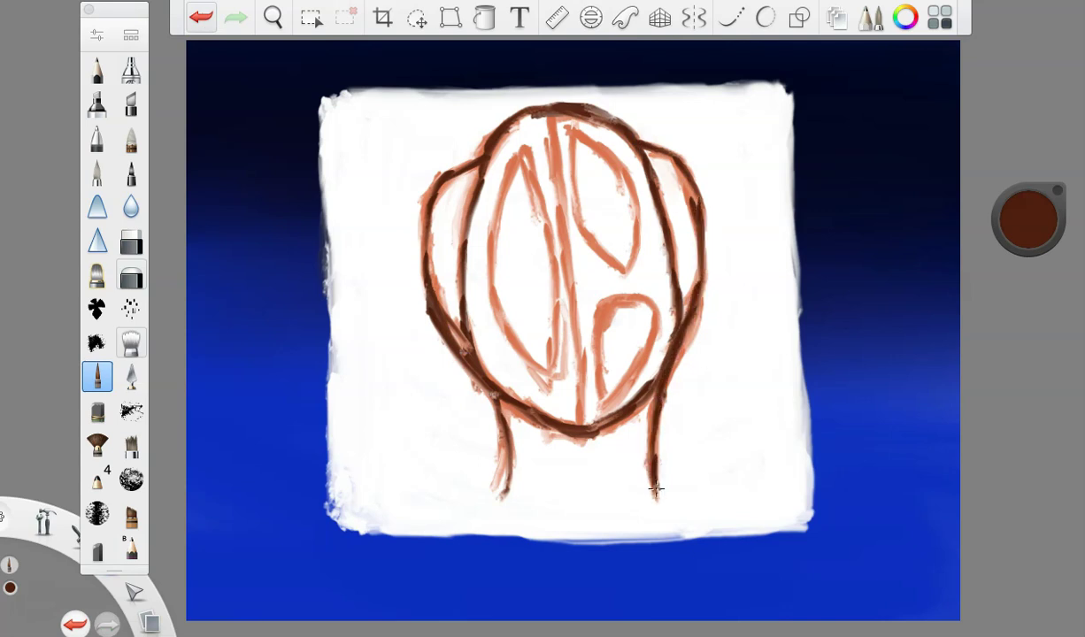
Step: Fill both side bulges of the head with reddish brown using the Small Rigger brush at size 20.8
click(1027, 219)
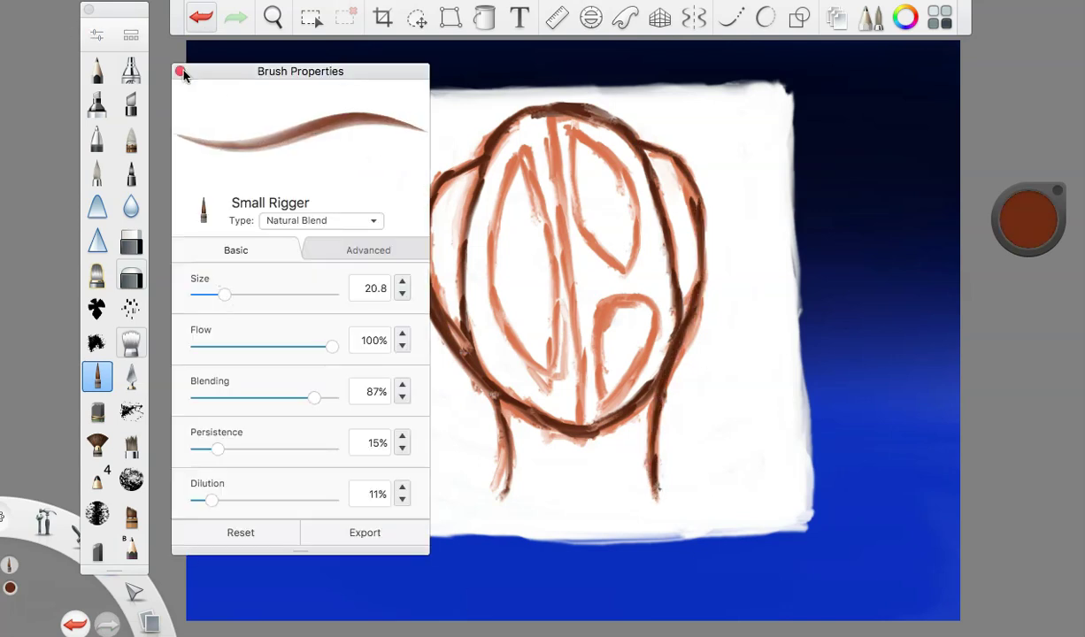
click(180, 71)
mouse_move(458, 161)
mouse_down()
mouse_move(429, 221)
mouse_move(462, 341)
mouse_up()
drag(462, 221, 450, 314)
click(203, 18)
click(234, 19)
click(204, 20)
mouse_move(464, 207)
mouse_down()
mouse_move(455, 284)
mouse_move(447, 266)
mouse_up()
mouse_move(651, 154)
mouse_down()
mouse_move(691, 202)
mouse_move(662, 180)
mouse_move(681, 206)
mouse_move(687, 305)
mouse_move(676, 217)
mouse_up()
drag(683, 246, 693, 324)
key(ctrl+z)
drag(666, 249, 651, 307)
drag(662, 226, 648, 290)
drag(619, 152, 670, 232)
Step: Shade the inner parts of both side bulges with a darker brown of 12% luminance
drag(1044, 228, 1045, 296)
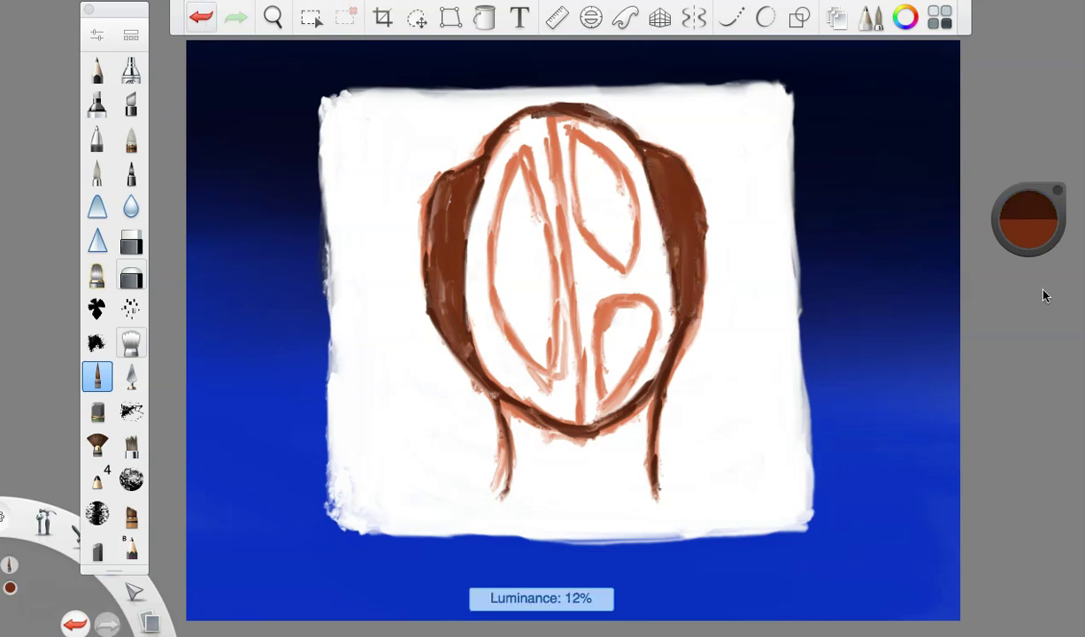
mouse_move(469, 174)
mouse_down()
mouse_move(434, 221)
mouse_move(419, 282)
mouse_move(460, 343)
mouse_up()
drag(661, 157, 671, 256)
drag(633, 166, 676, 292)
Step: Paint the upper and inner frame around the face's left shape in near-black brown with a smaller brush
drag(1064, 236, 1046, 265)
click(97, 35)
drag(224, 294, 215, 295)
click(178, 71)
drag(537, 113, 563, 363)
mouse_move(562, 276)
mouse_down()
mouse_move(569, 414)
mouse_move(507, 370)
mouse_up()
click(208, 19)
mouse_move(540, 118)
mouse_down()
mouse_move(536, 175)
mouse_move(508, 134)
mouse_move(485, 181)
mouse_up()
mouse_move(501, 124)
mouse_down()
mouse_move(483, 190)
mouse_move(485, 296)
mouse_up()
mouse_move(469, 190)
mouse_down()
mouse_move(460, 354)
mouse_move(475, 227)
mouse_up()
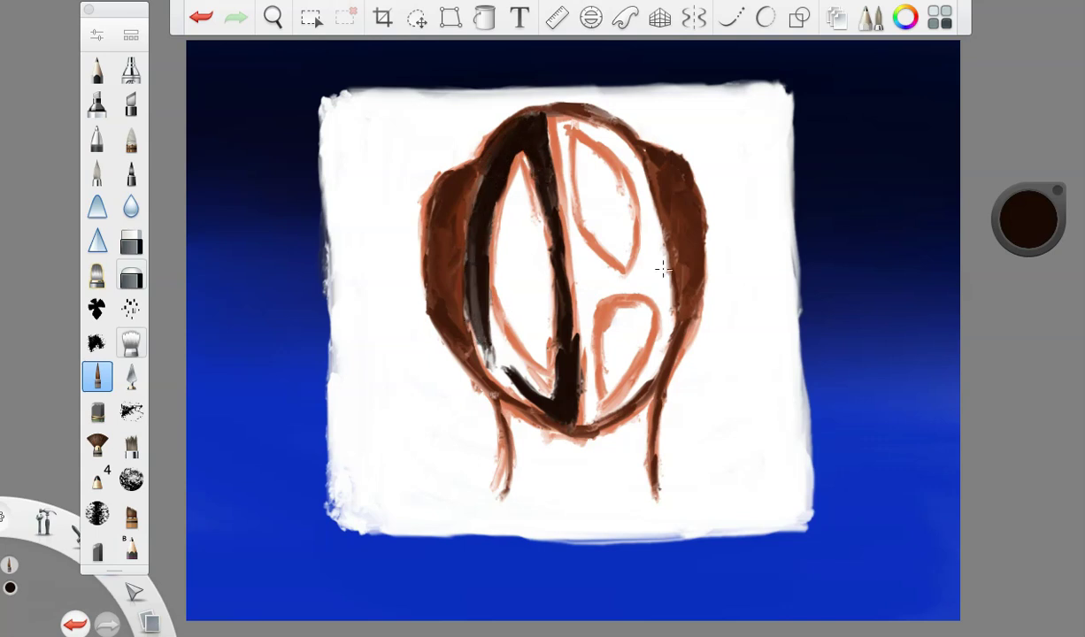
Step: Fill in the lower-left part of the left shape's frame with near-black brown
drag(479, 279, 515, 376)
mouse_move(483, 305)
mouse_down()
mouse_move(529, 386)
mouse_move(533, 374)
mouse_move(482, 359)
mouse_move(508, 393)
mouse_up()
drag(473, 327, 517, 394)
drag(483, 292, 452, 234)
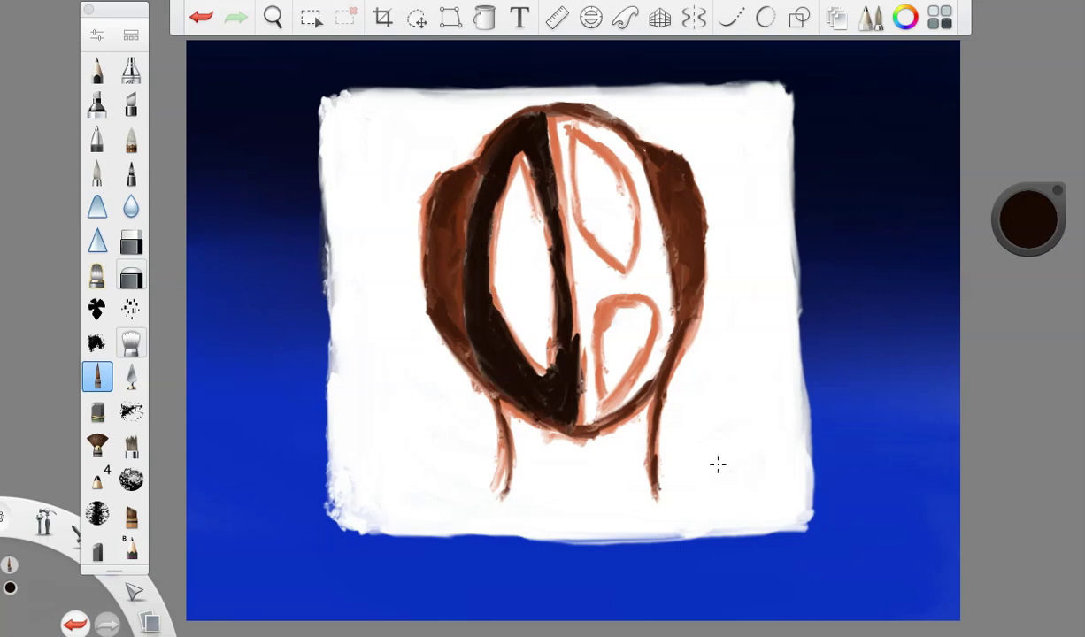
Step: Fill the tall left shape with dark red and accent its surrounding frame in black
click(1026, 217)
mouse_move(496, 230)
mouse_down()
mouse_move(515, 159)
mouse_move(489, 301)
mouse_move(511, 350)
mouse_move(552, 307)
mouse_up()
mouse_move(526, 184)
mouse_down()
mouse_move(500, 310)
mouse_move(522, 331)
mouse_move(518, 345)
mouse_move(525, 222)
mouse_move(520, 274)
mouse_move(504, 221)
mouse_move(543, 371)
mouse_up()
click(211, 19)
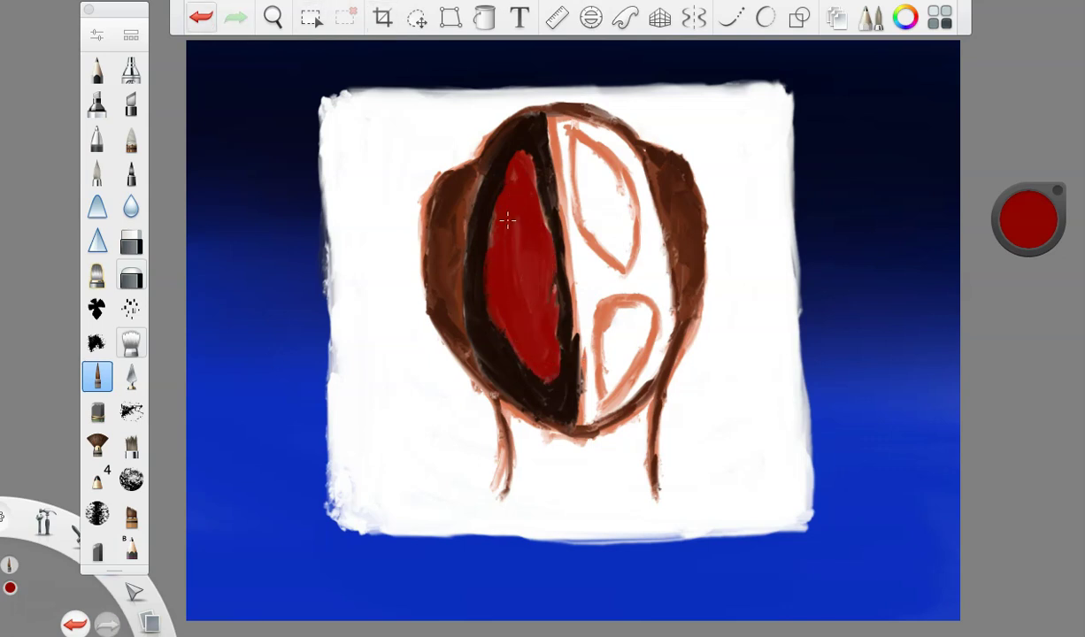
drag(1033, 215, 950, 279)
mouse_move(476, 149)
mouse_down()
mouse_move(494, 170)
mouse_move(512, 383)
mouse_up()
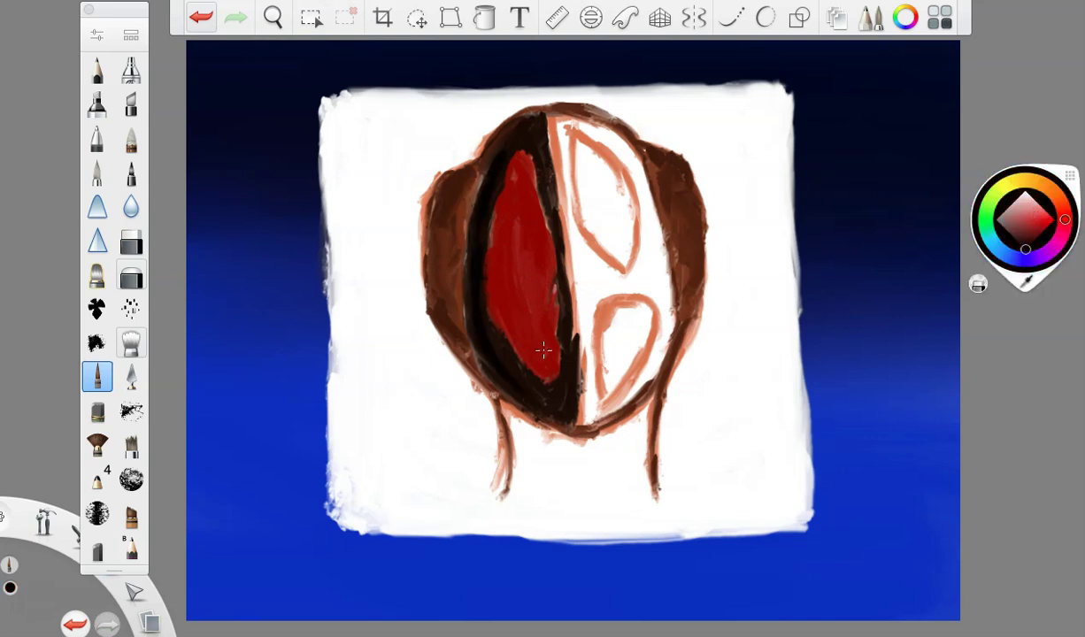
Step: Paint a black frame around the upper-right shape and down the centre line with a smaller brush
click(95, 35)
drag(218, 295, 214, 297)
click(707, 99)
mouse_move(558, 119)
mouse_down()
mouse_move(565, 179)
mouse_move(561, 142)
mouse_move(609, 145)
mouse_move(580, 122)
mouse_move(634, 159)
mouse_up()
mouse_move(553, 131)
mouse_down()
mouse_move(545, 223)
mouse_move(566, 281)
mouse_move(542, 132)
mouse_move(576, 228)
mouse_move(567, 281)
mouse_move(605, 265)
mouse_move(614, 278)
mouse_move(596, 281)
mouse_move(613, 284)
mouse_up()
drag(632, 160, 656, 221)
click(205, 16)
mouse_move(631, 157)
mouse_down()
mouse_move(653, 256)
mouse_move(624, 267)
mouse_move(612, 213)
mouse_move(646, 273)
mouse_move(615, 275)
mouse_move(570, 350)
mouse_move(562, 269)
mouse_move(575, 412)
mouse_move(582, 323)
mouse_up()
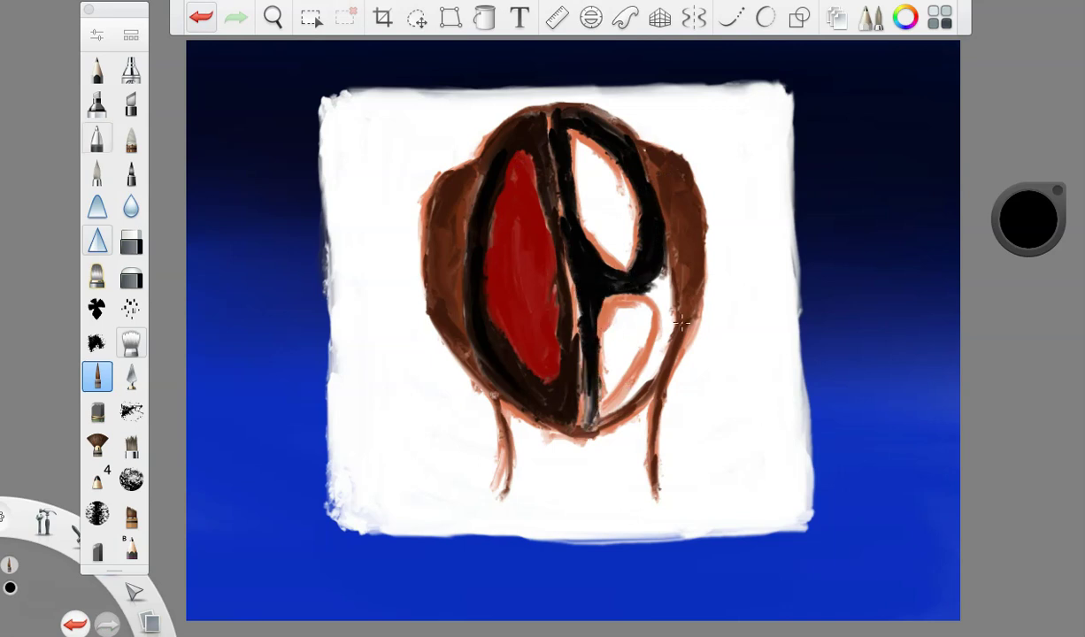
Step: Paint the black frame down the right side of the lower-right shape to the chin
mouse_move(663, 241)
mouse_down()
mouse_move(641, 306)
mouse_move(654, 271)
mouse_move(677, 329)
mouse_up()
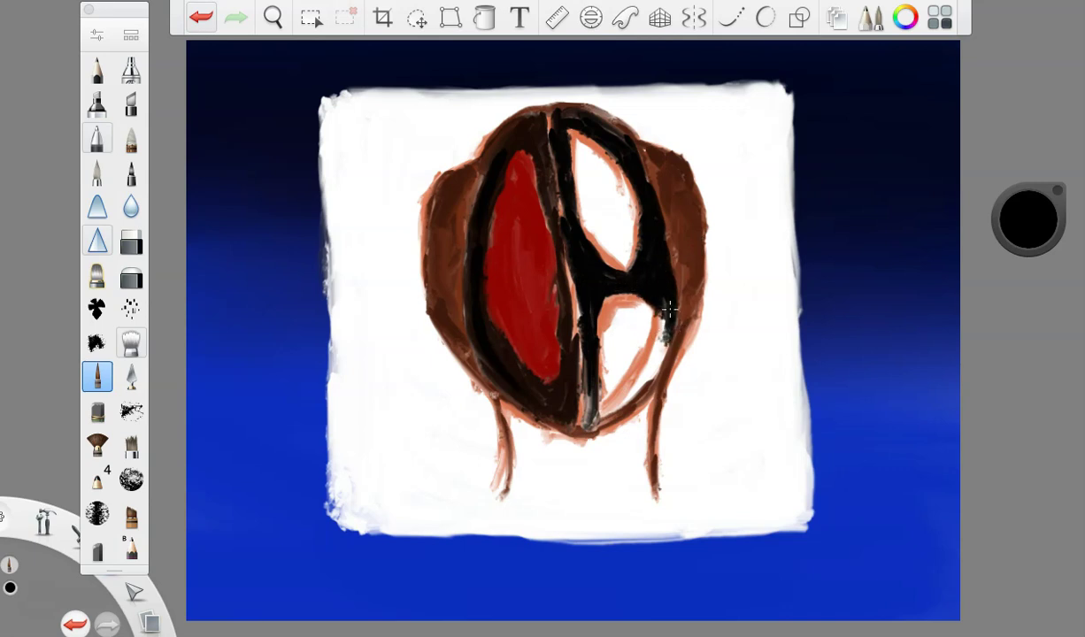
drag(663, 313, 653, 366)
mouse_move(661, 321)
mouse_down()
mouse_move(630, 363)
mouse_move(640, 398)
mouse_move(592, 423)
mouse_move(586, 389)
mouse_move(621, 412)
mouse_up()
Step: Fill the lower-right shape with dark red using an enlarged brush
click(1034, 221)
mouse_move(617, 303)
mouse_down()
mouse_move(609, 363)
mouse_move(617, 321)
mouse_up()
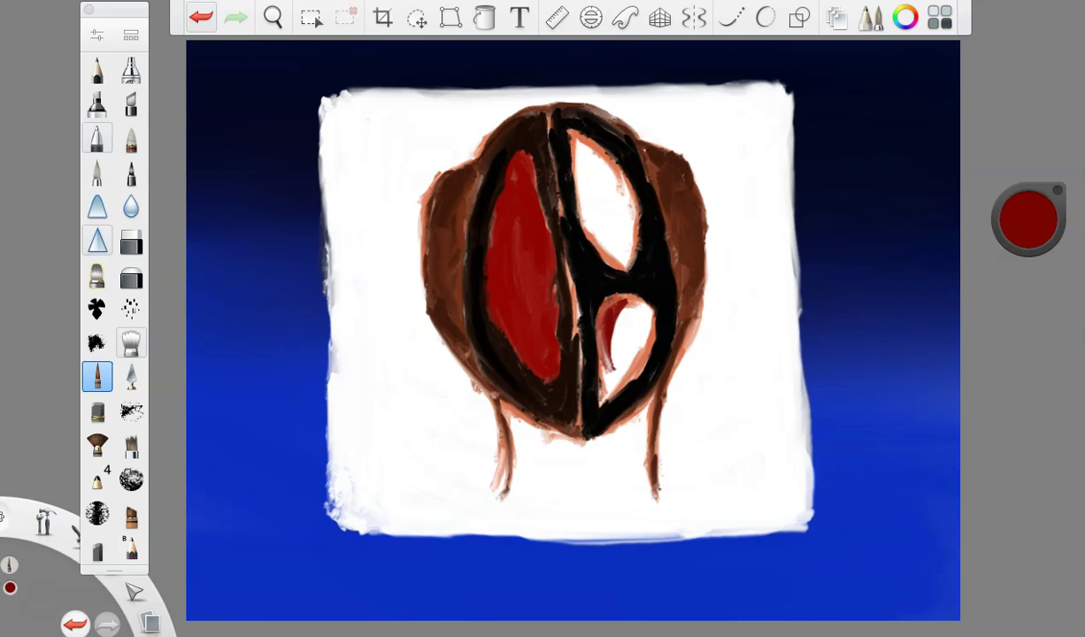
drag(1033, 200, 1031, 173)
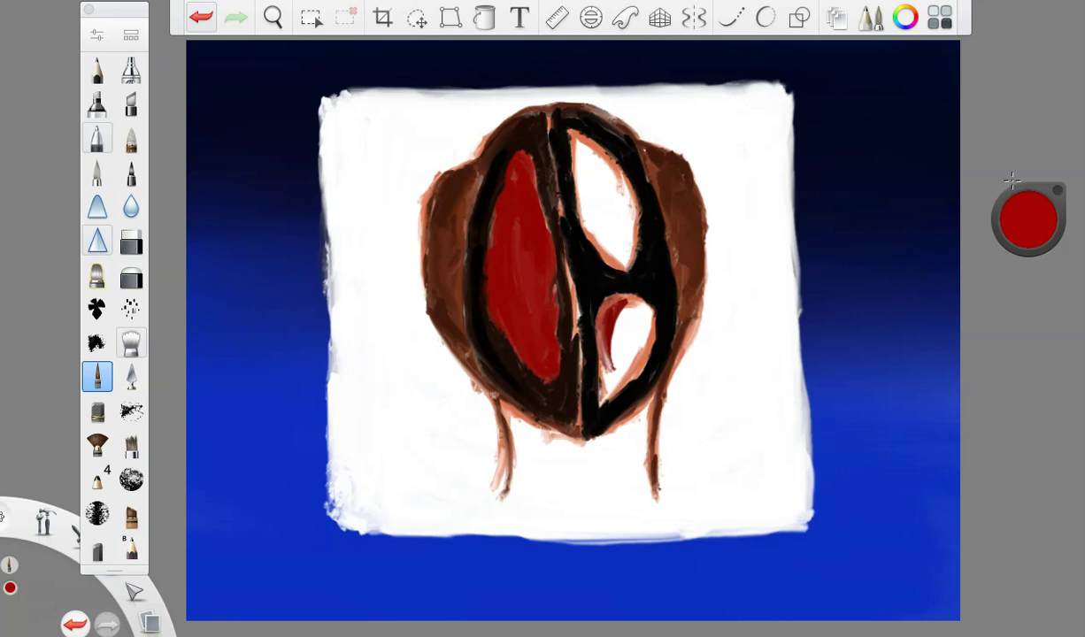
click(89, 36)
drag(212, 294, 220, 294)
click(181, 73)
mouse_move(627, 301)
mouse_down()
mouse_move(600, 358)
mouse_move(619, 350)
mouse_move(607, 358)
mouse_move(609, 398)
mouse_up()
mouse_move(601, 323)
mouse_down()
mouse_move(599, 377)
mouse_move(626, 342)
mouse_up()
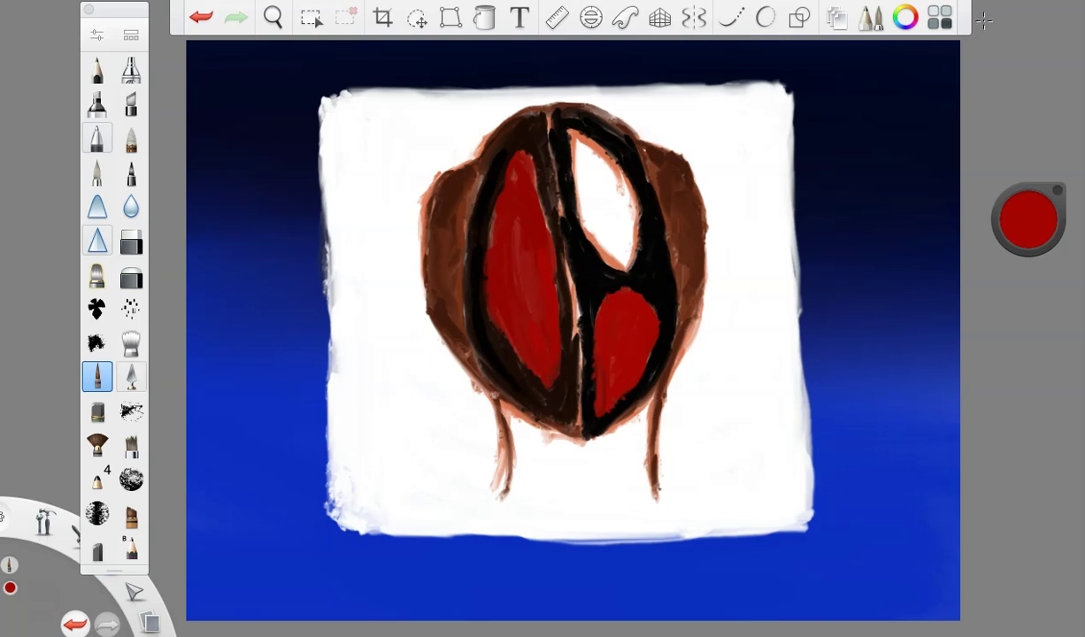
Step: Fill the upper-right shape with dark red using a reduced brush size
click(91, 37)
drag(213, 294, 214, 285)
click(180, 70)
mouse_move(581, 161)
mouse_down()
mouse_move(564, 210)
mouse_move(591, 251)
mouse_move(610, 235)
mouse_move(598, 208)
mouse_move(634, 206)
mouse_up()
drag(577, 157, 593, 211)
mouse_move(630, 237)
mouse_down()
mouse_move(628, 182)
mouse_move(594, 159)
mouse_move(570, 200)
mouse_move(573, 222)
mouse_move(610, 206)
mouse_up()
click(200, 17)
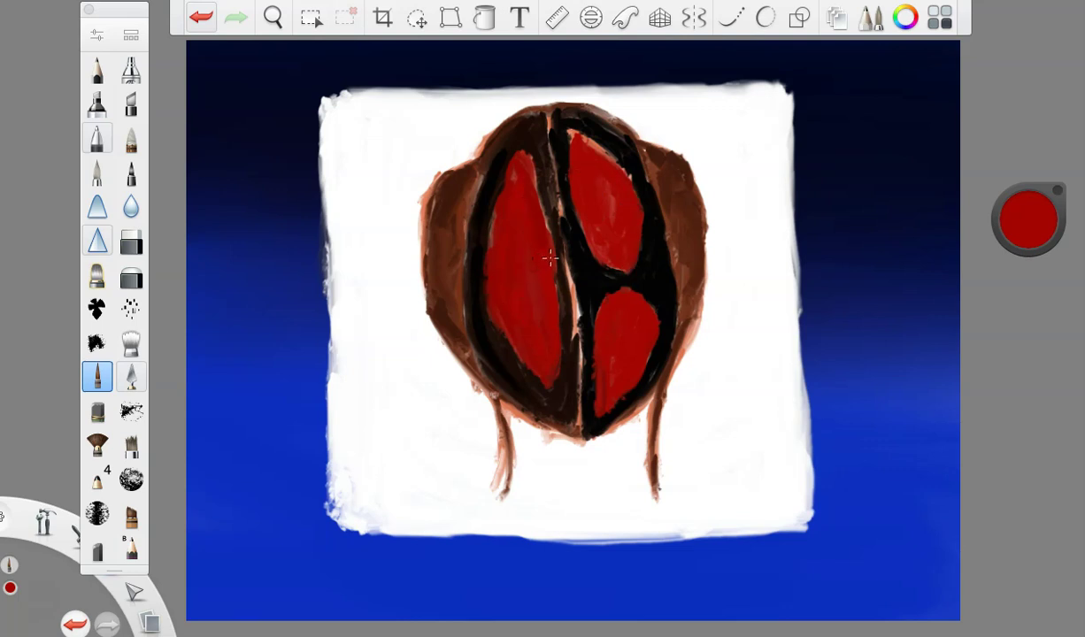
Step: Brighten the centres of all three red shapes with a vivid, lighter red
drag(1045, 218, 1017, 140)
mouse_move(500, 158)
mouse_down()
mouse_move(514, 232)
mouse_move(504, 182)
mouse_move(537, 279)
mouse_move(524, 287)
mouse_move(536, 336)
mouse_move(517, 217)
mouse_up()
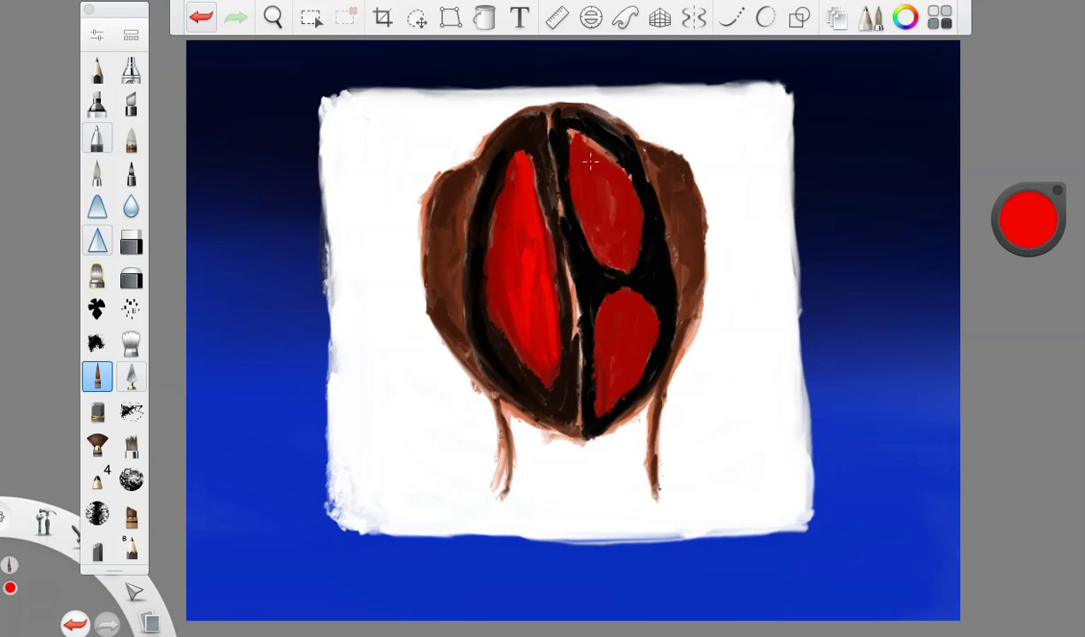
mouse_move(581, 171)
mouse_down()
mouse_move(571, 190)
mouse_move(618, 250)
mouse_up()
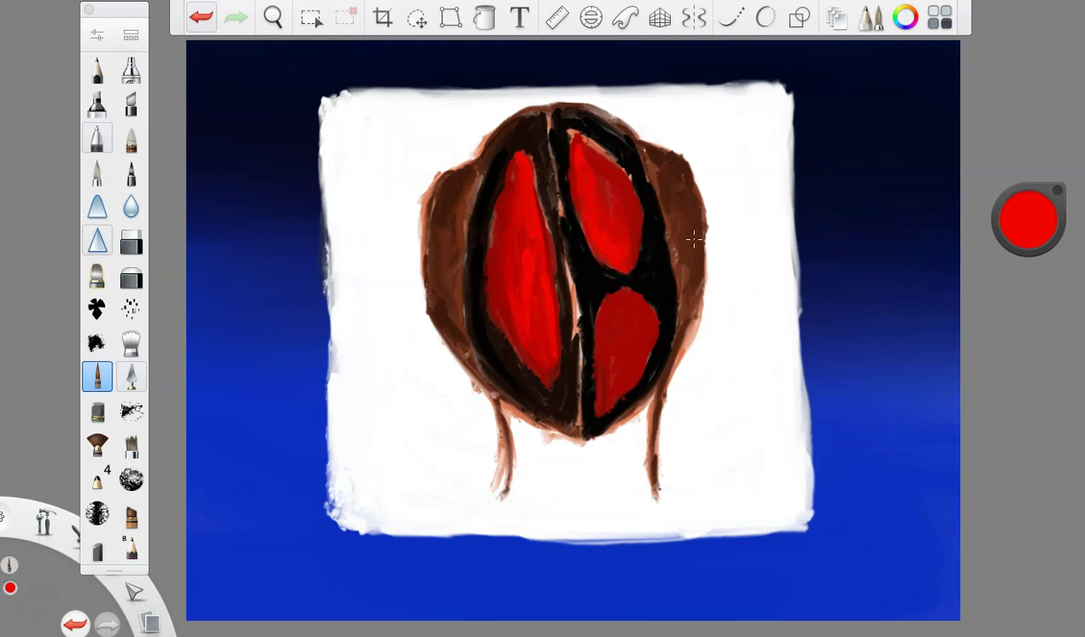
mouse_move(611, 323)
mouse_down()
mouse_move(593, 299)
mouse_move(583, 381)
mouse_move(624, 322)
mouse_up()
Step: Add light coral-red highlights to the three red shapes
mouse_move(533, 200)
mouse_down()
mouse_move(554, 264)
mouse_move(536, 314)
mouse_move(542, 302)
mouse_move(547, 333)
mouse_move(529, 230)
mouse_move(543, 334)
mouse_move(528, 242)
mouse_up()
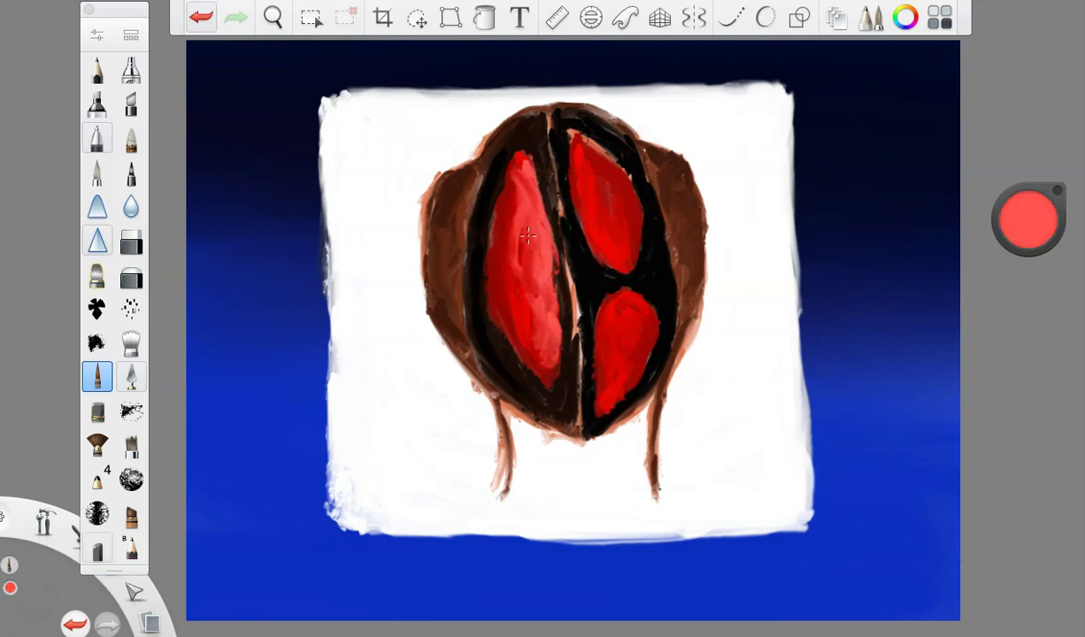
mouse_move(578, 174)
mouse_down()
mouse_move(595, 220)
mouse_move(576, 200)
mouse_move(604, 253)
mouse_move(590, 229)
mouse_up()
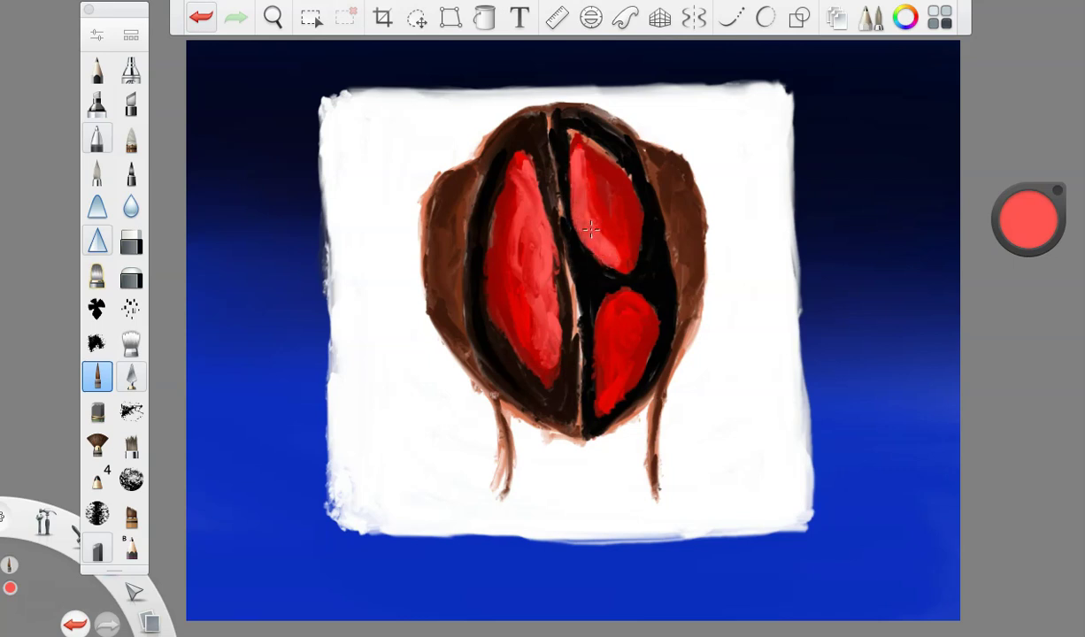
mouse_move(624, 308)
mouse_down()
mouse_move(606, 393)
mouse_move(621, 305)
mouse_move(600, 320)
mouse_move(605, 381)
mouse_move(588, 328)
mouse_up()
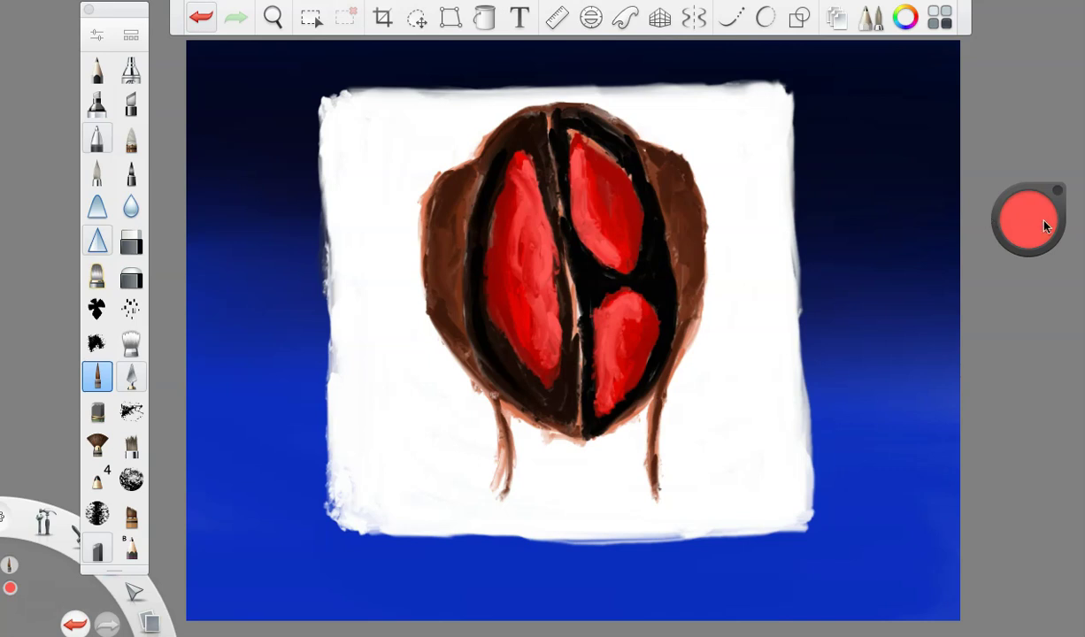
Step: Paint pale pink highlights along the edges of the three red shapes nearest the centre line
drag(1038, 215, 1038, 189)
mouse_move(529, 191)
mouse_down()
mouse_move(551, 297)
mouse_move(530, 189)
mouse_move(527, 336)
mouse_up()
mouse_move(575, 152)
mouse_down()
mouse_move(567, 230)
mouse_move(609, 258)
mouse_move(575, 341)
mouse_move(611, 389)
mouse_up()
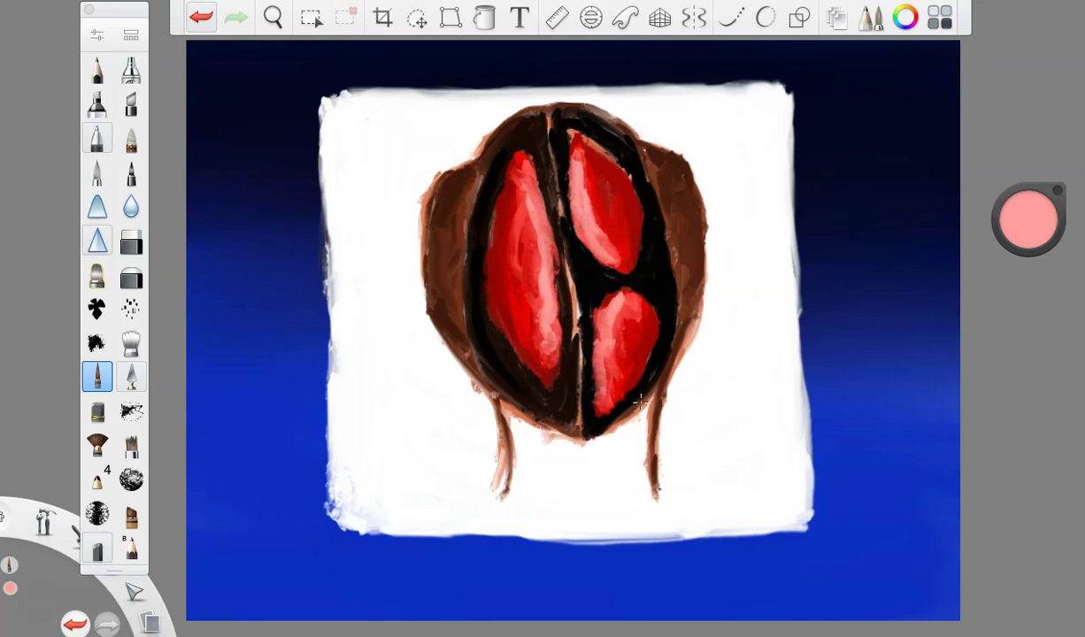
Step: Darken the brown side sections of the head with very dark brown strokes along their edges
drag(1026, 217, 1018, 624)
mouse_move(447, 164)
mouse_down()
mouse_move(416, 235)
mouse_move(433, 299)
mouse_up()
drag(423, 247, 443, 354)
drag(442, 199, 460, 283)
mouse_move(646, 146)
mouse_down()
mouse_move(675, 176)
mouse_move(693, 275)
mouse_up()
Step: Paint burnt-orange and darker brown strokes down the side sections on both sides of the head
click(1028, 220)
click(1063, 208)
mouse_move(1031, 248)
mouse_down()
mouse_move(1033, 214)
mouse_move(1066, 223)
mouse_move(1034, 287)
mouse_move(1035, 345)
mouse_up()
mouse_move(474, 168)
mouse_down()
mouse_move(440, 273)
mouse_move(462, 346)
mouse_up()
drag(672, 177, 690, 259)
drag(656, 200, 662, 294)
drag(1029, 219, 1021, 272)
mouse_move(471, 180)
mouse_down()
mouse_move(451, 263)
mouse_move(478, 368)
mouse_up()
drag(473, 317, 465, 216)
mouse_move(659, 170)
mouse_down()
mouse_move(680, 201)
mouse_move(680, 318)
mouse_up()
Step: Block in the left part of the neck with reddish-brown strokes below the jaw
drag(1029, 220, 1035, 346)
drag(501, 402, 563, 461)
mouse_move(503, 410)
mouse_down()
mouse_move(522, 480)
mouse_move(508, 492)
mouse_up()
mouse_move(499, 400)
mouse_down()
mouse_move(554, 445)
mouse_move(509, 469)
mouse_up()
mouse_move(513, 425)
mouse_down()
mouse_move(525, 473)
mouse_move(619, 473)
mouse_up()
mouse_move(566, 425)
mouse_down()
mouse_move(550, 475)
mouse_move(493, 492)
mouse_up()
drag(549, 465, 512, 493)
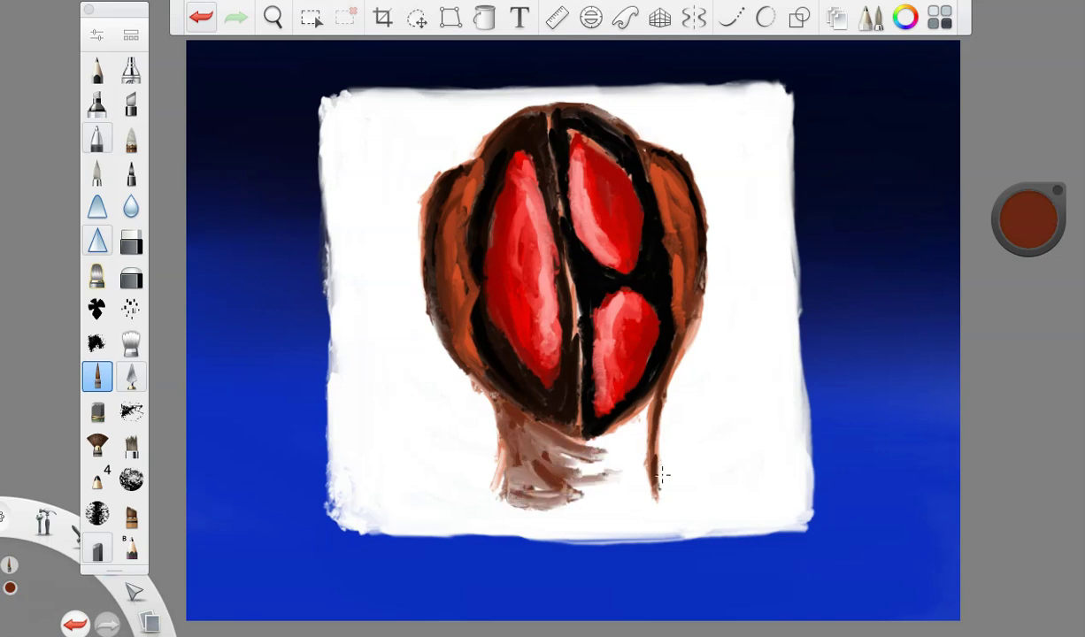
Step: Fill the rest of the neck with reddish brown, extending it to the right neck outline and base
drag(630, 378, 567, 447)
drag(636, 390, 577, 451)
drag(644, 414, 575, 456)
drag(653, 414, 639, 482)
drag(651, 436, 584, 476)
drag(651, 440, 573, 489)
mouse_move(628, 464)
mouse_down()
mouse_move(658, 498)
mouse_move(617, 497)
mouse_up()
drag(653, 503, 579, 501)
drag(642, 445, 553, 495)
drag(632, 416, 575, 491)
drag(615, 455, 531, 505)
drag(624, 483, 491, 495)
Step: Shade the left side of the neck with a darker brown
drag(1026, 220, 981, 283)
mouse_move(515, 379)
mouse_down()
mouse_move(482, 441)
mouse_move(522, 431)
mouse_move(474, 482)
mouse_up()
mouse_move(509, 418)
mouse_down()
mouse_move(473, 485)
mouse_move(486, 495)
mouse_up()
drag(549, 403, 504, 455)
mouse_move(511, 413)
mouse_down()
mouse_move(555, 439)
mouse_move(523, 488)
mouse_up()
drag(543, 451, 509, 495)
drag(550, 481, 509, 512)
Step: Blend gradually lighter brown strokes over the left half of the neck
drag(1028, 220, 1025, 167)
mouse_move(547, 432)
mouse_down()
mouse_move(548, 458)
mouse_move(513, 498)
mouse_up()
drag(579, 483, 535, 509)
drag(1028, 219, 1027, 168)
mouse_move(532, 420)
mouse_down()
mouse_move(600, 447)
mouse_move(531, 467)
mouse_move(534, 491)
mouse_move(514, 507)
mouse_up()
Step: Paint lighter reddish-brown strokes across the centre of the neck
drag(1041, 216, 1039, 170)
mouse_move(599, 435)
mouse_down()
mouse_move(545, 444)
mouse_move(541, 465)
mouse_up()
drag(609, 445, 556, 487)
drag(605, 458, 533, 485)
drag(611, 478, 562, 493)
Step: Lighten the right side of the neck with light orange-brown strokes down to its base
drag(1029, 225, 1032, 180)
mouse_move(657, 403)
mouse_down()
mouse_move(611, 444)
mouse_move(602, 486)
mouse_up()
mouse_move(654, 478)
mouse_down()
mouse_move(636, 505)
mouse_move(581, 523)
mouse_up()
drag(1029, 221, 1031, 182)
drag(655, 403, 639, 437)
mouse_move(664, 384)
mouse_down()
mouse_move(647, 419)
mouse_move(665, 504)
mouse_up()
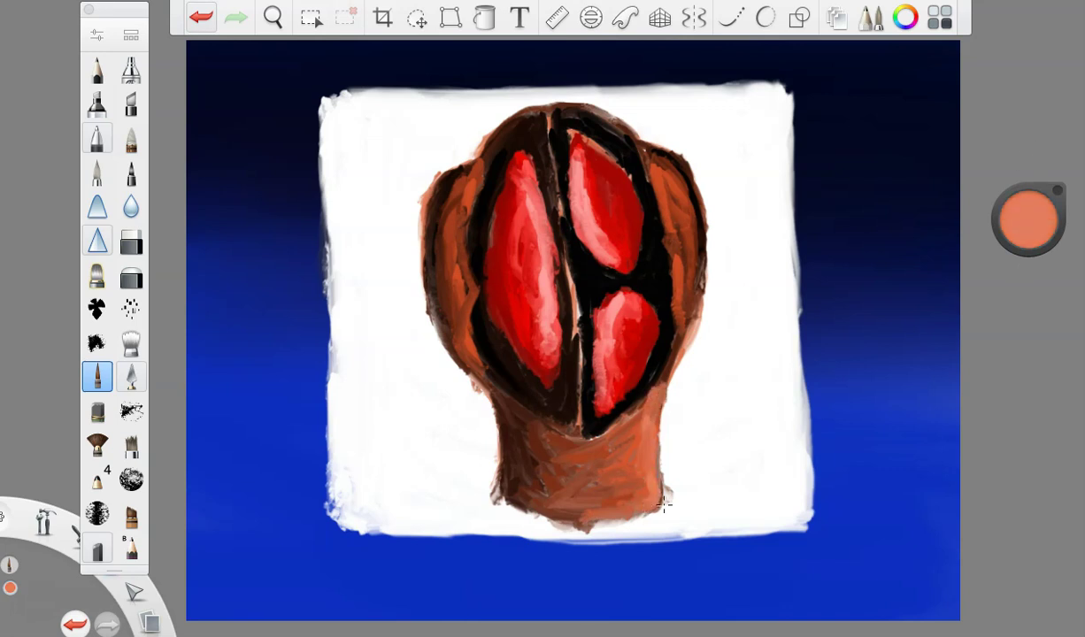
Step: Paint brown tendrils rising from both upper sides of the head past the white square's upper edge
drag(1031, 220, 1031, 323)
drag(462, 187, 447, 77)
drag(653, 181, 630, 90)
drag(1027, 229, 1028, 283)
drag(453, 200, 442, 64)
mouse_move(430, 229)
mouse_down()
mouse_move(444, 147)
mouse_move(405, 65)
mouse_up()
mouse_move(650, 161)
mouse_down()
mouse_move(630, 133)
mouse_move(677, 216)
mouse_move(605, 55)
mouse_up()
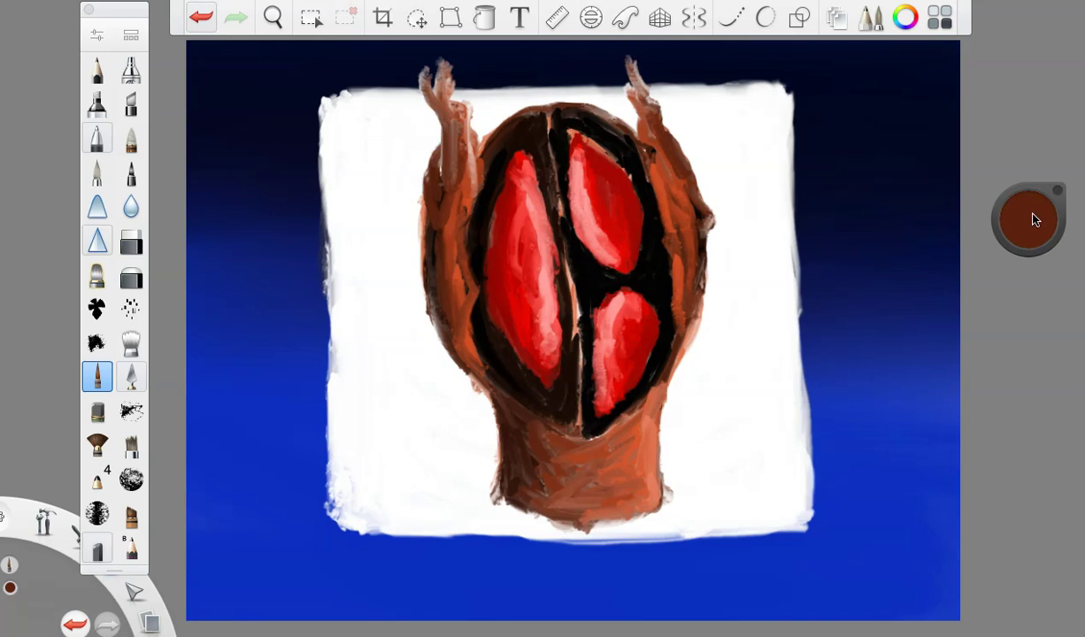
Step: Paint two dark brown tendrils running from the sides of the jaw down over the neck
drag(1035, 219, 1031, 265)
mouse_move(482, 363)
mouse_down()
mouse_move(517, 438)
mouse_move(541, 553)
mouse_up()
mouse_move(662, 359)
mouse_down()
mouse_move(591, 465)
mouse_move(598, 571)
mouse_up()
Step: Paint a black oval spot on the outer part of each of the three red shapes
drag(1020, 219, 1022, 252)
drag(505, 281, 499, 254)
drag(617, 181, 615, 191)
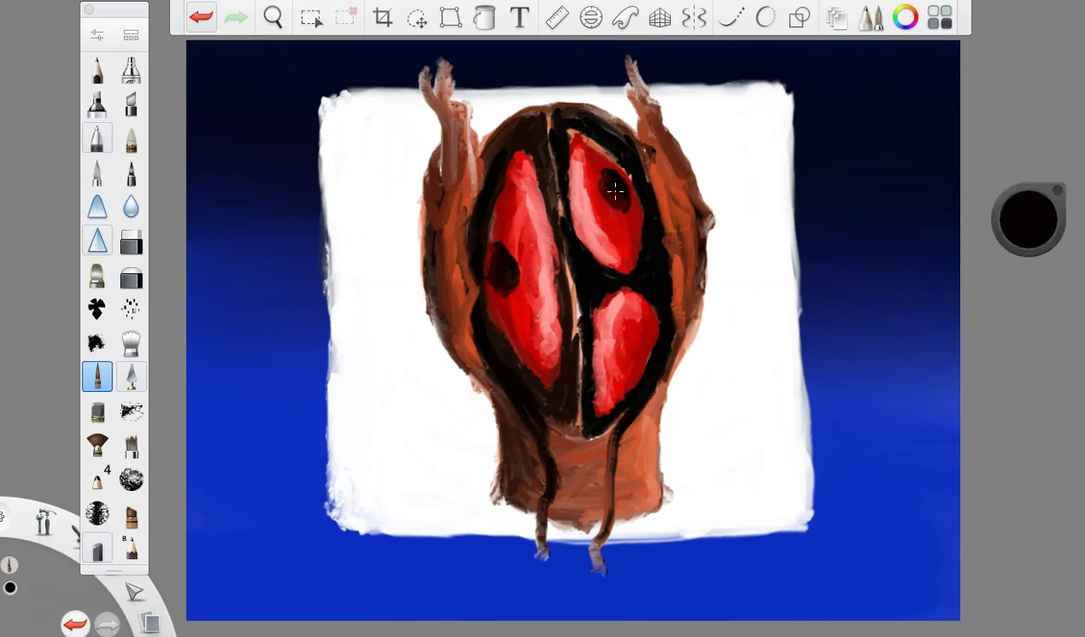
drag(625, 365, 625, 380)
Step: Paint a vivid purple spot inside each black oval on the three red shapes
click(1027, 220)
click(1046, 261)
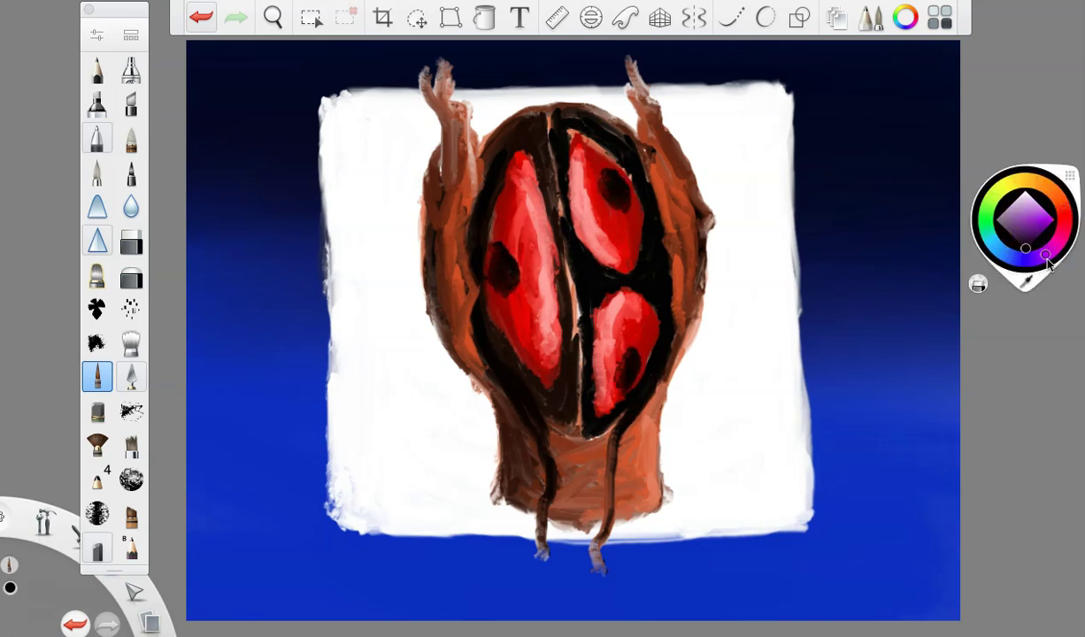
click(1053, 222)
drag(508, 260, 507, 289)
drag(609, 201, 615, 193)
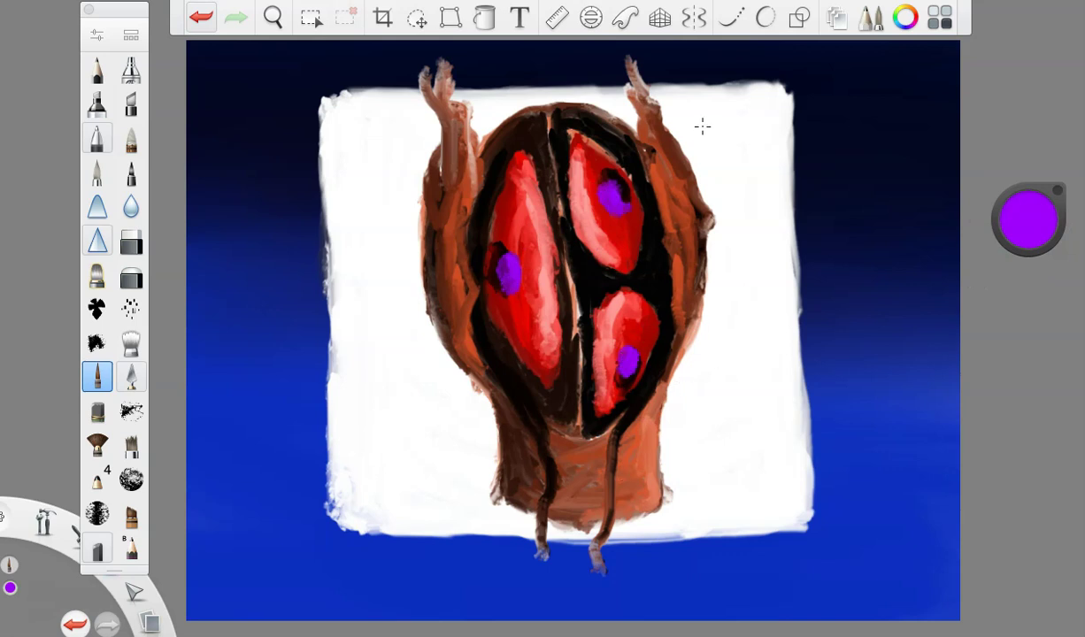
Step: Add bright orange highlights along the brown side sections of the head with an adjusted brush size
click(1029, 220)
click(1061, 206)
click(1048, 214)
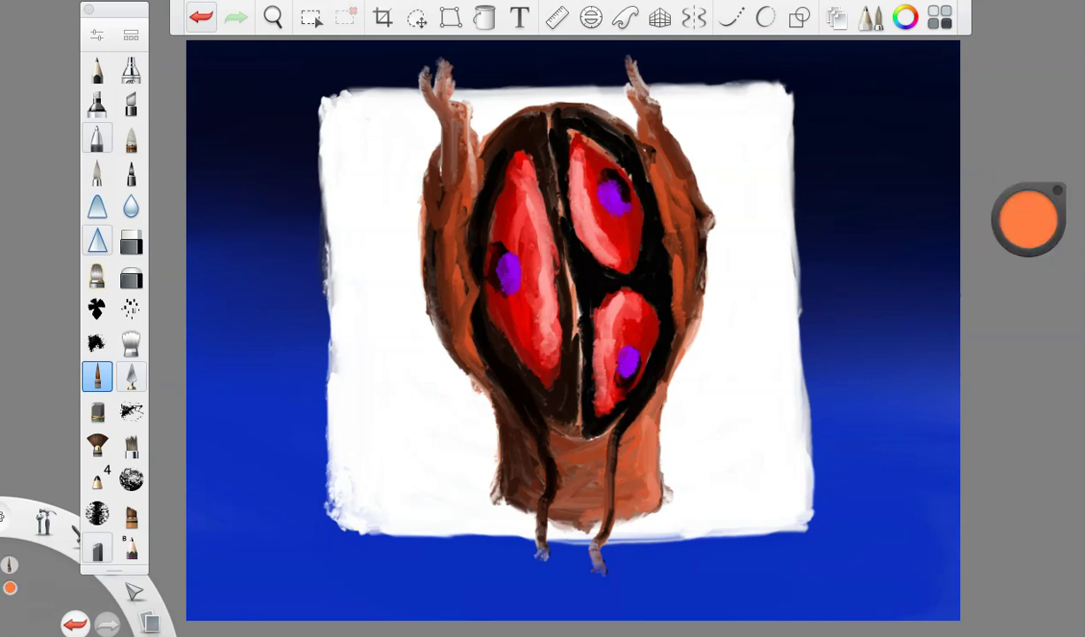
double_click(97, 377)
drag(211, 295, 212, 295)
click(180, 70)
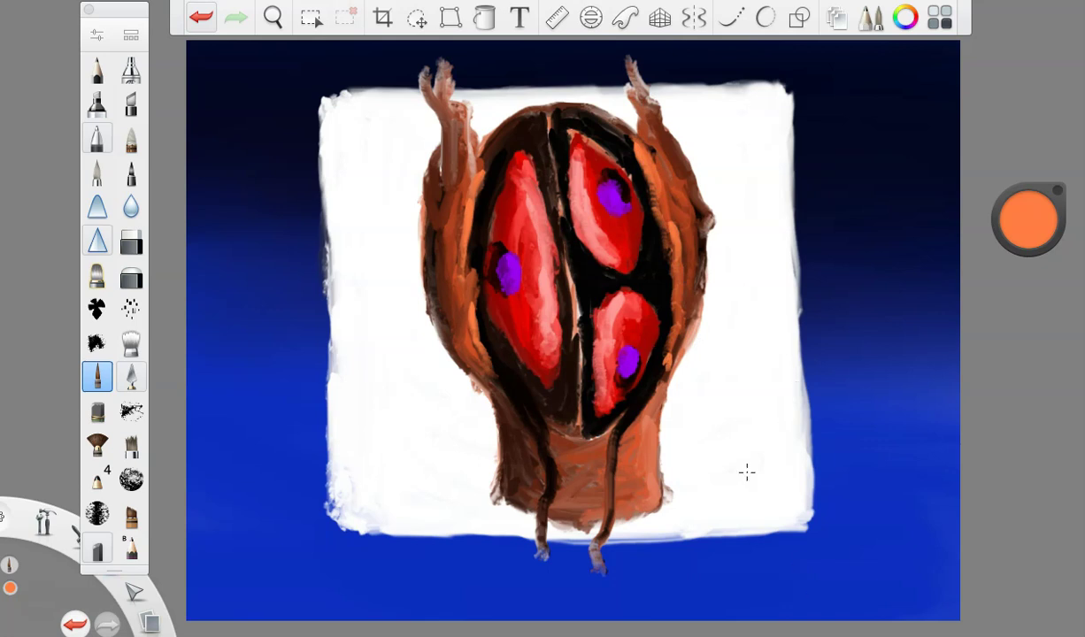
Step: Sign the painting in black pencil beside the white square's lower-right corner, undoing misdrawn strokes
click(1028, 219)
click(1024, 249)
click(97, 70)
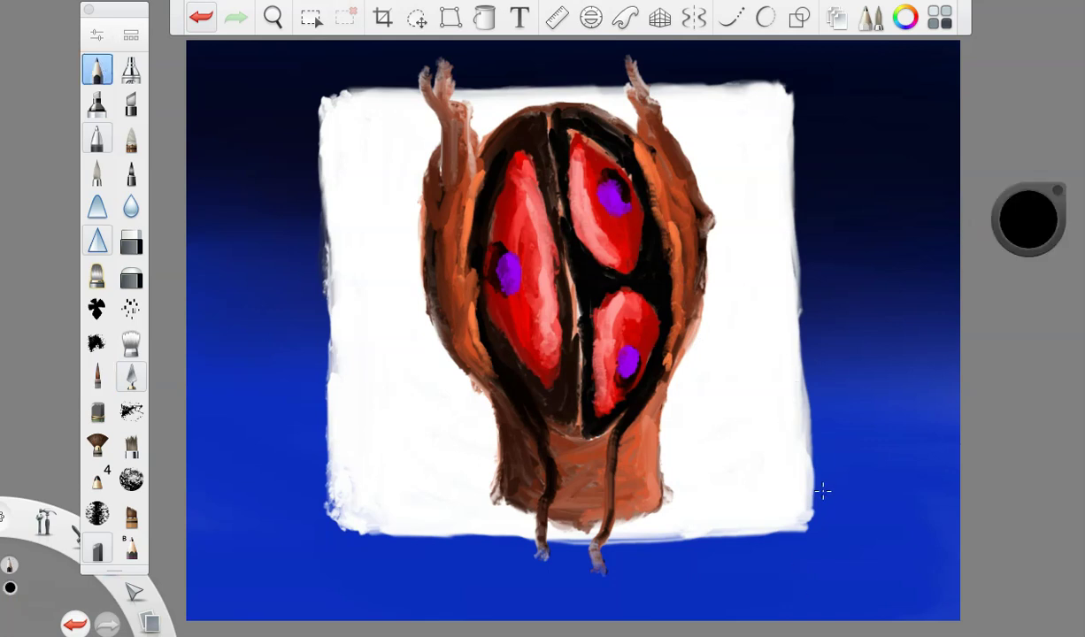
click(194, 16)
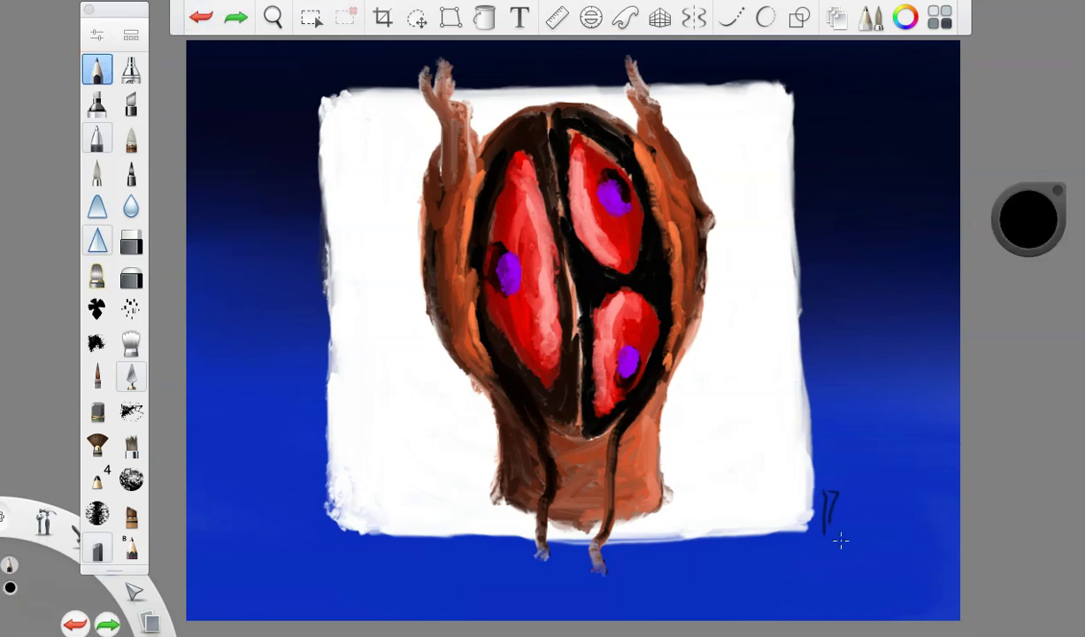
drag(842, 475, 822, 490)
click(200, 21)
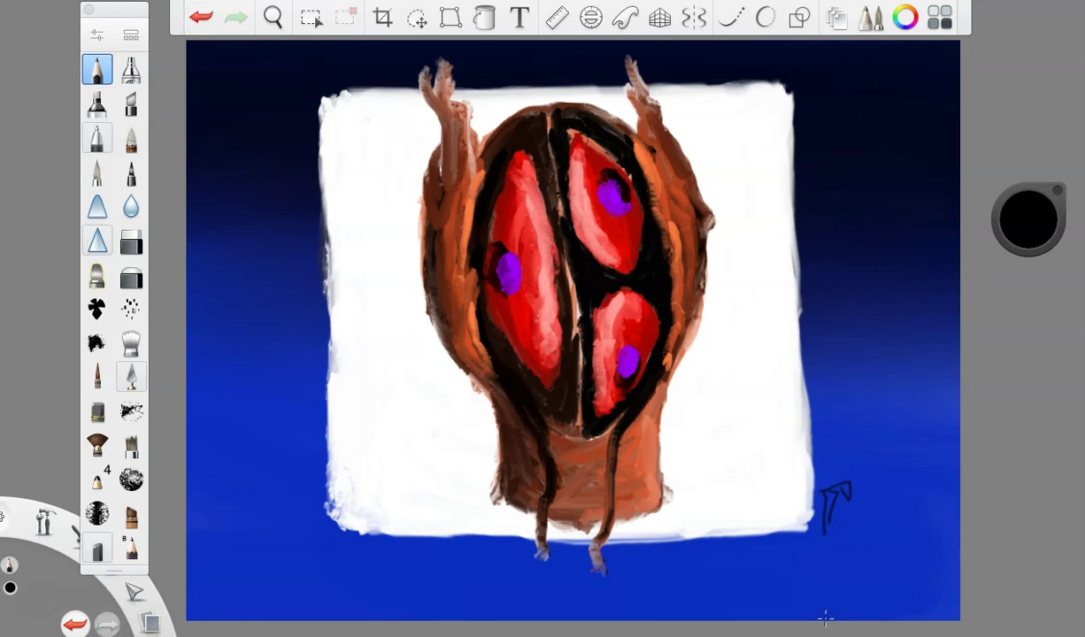